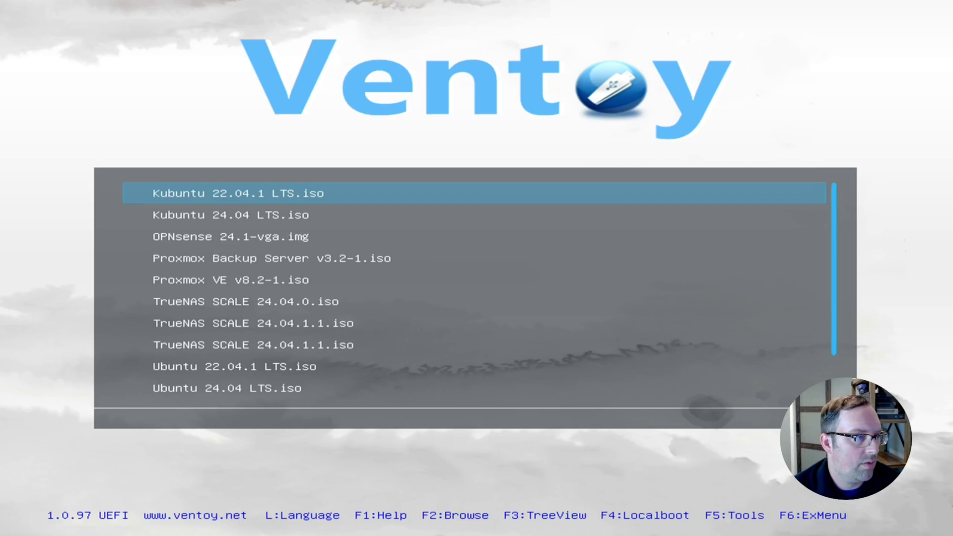
Boot the TrueNAS SCALE 24.04.1.1.iso image from the Ventoy menu in normal mode.
key("Down")
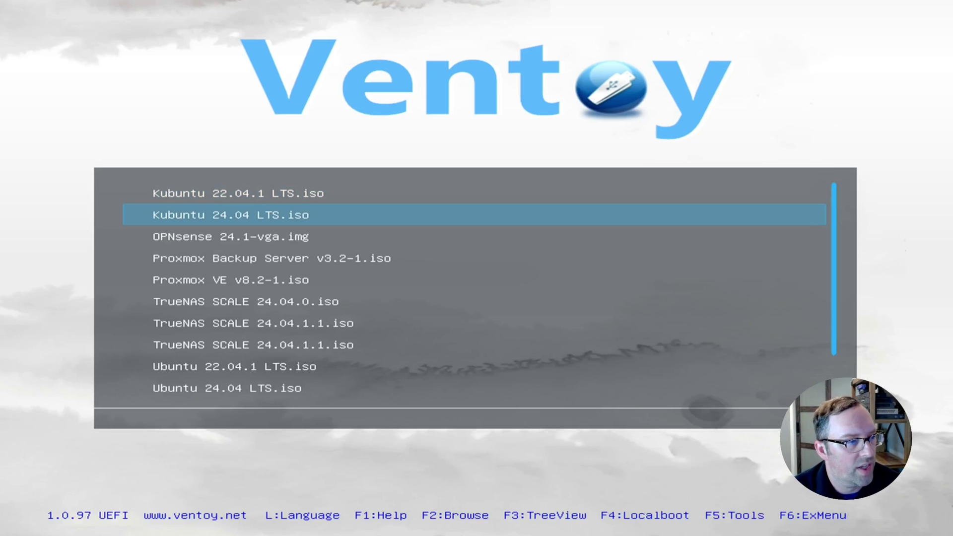
key("Down")
key("Down")
key("Down")
key("Down")
key("Down")
key("Return")
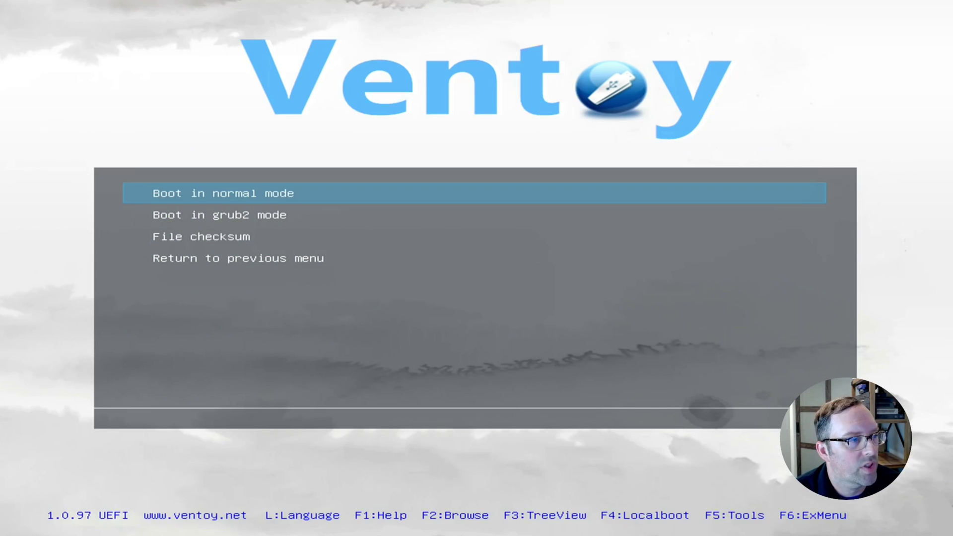
key("Return")
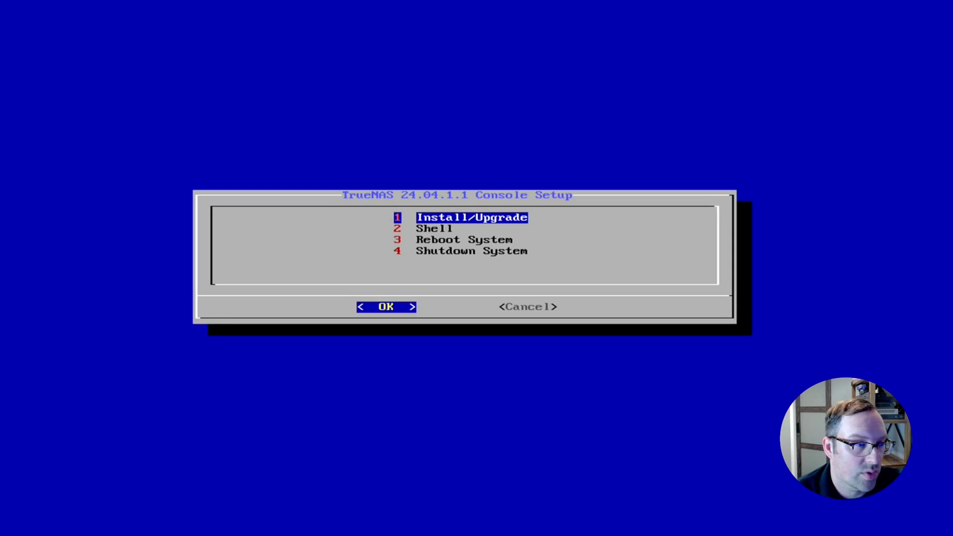
Choose Install/Upgrade, select the mmcblk0 drive as the target and accept erasing it.
key("Return")
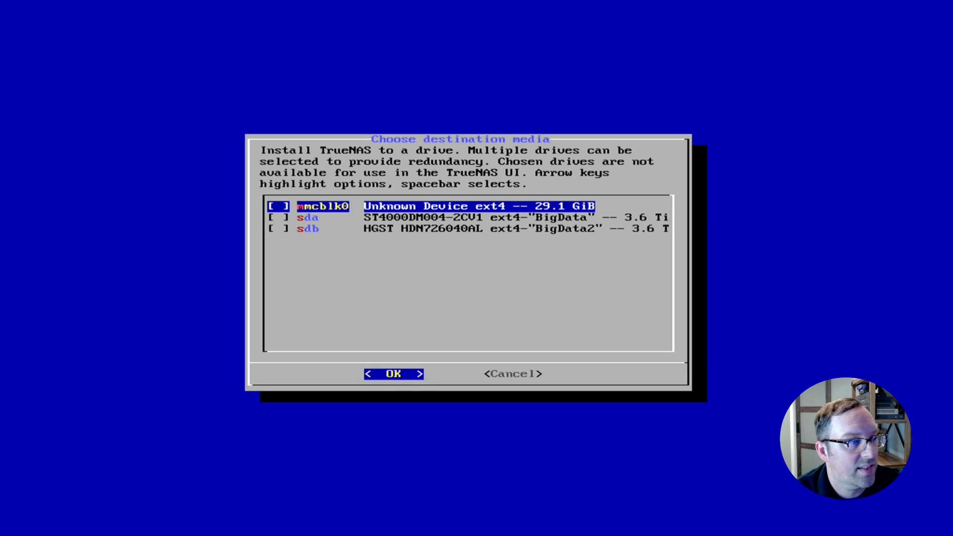
key("space")
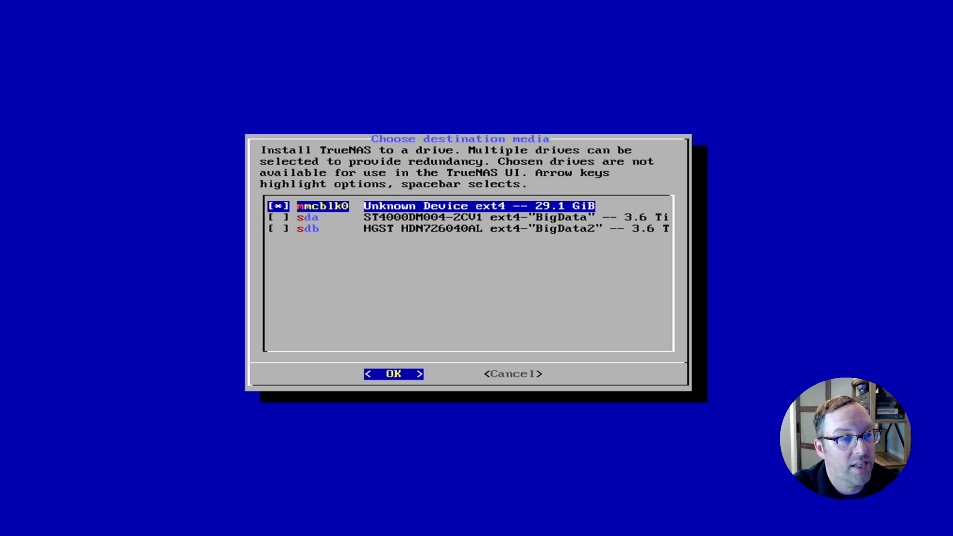
key("Return")
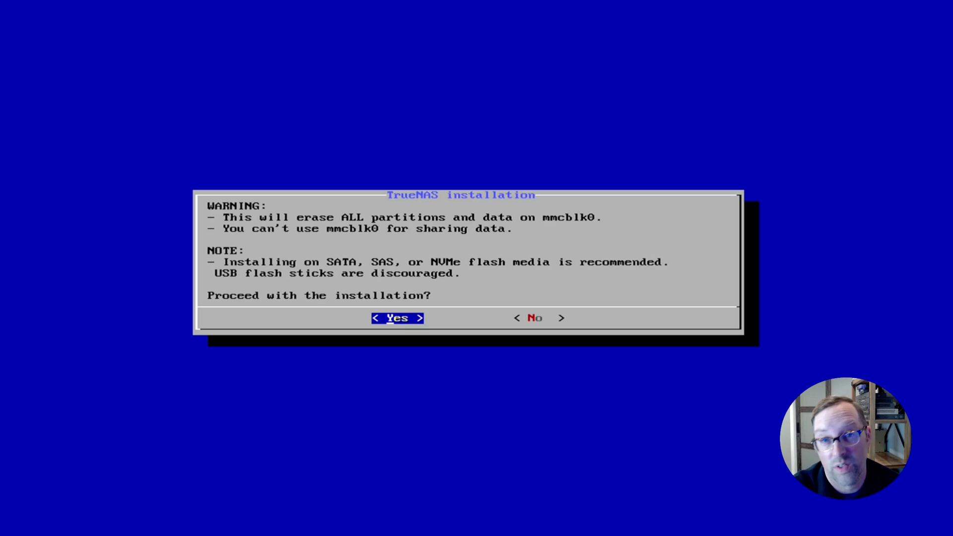
key("Return")
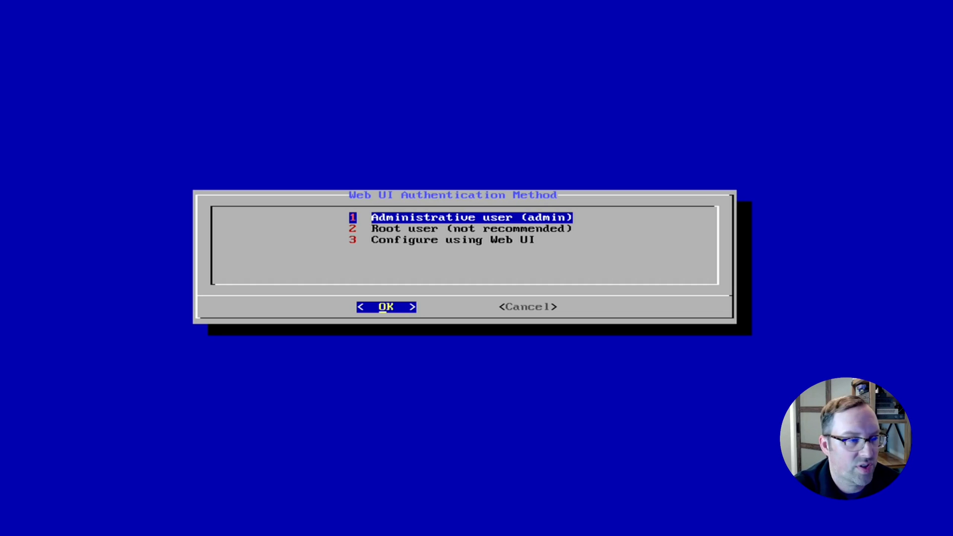
Choose the admin user for web login, then enter and confirm its password to start installing.
key("Return")
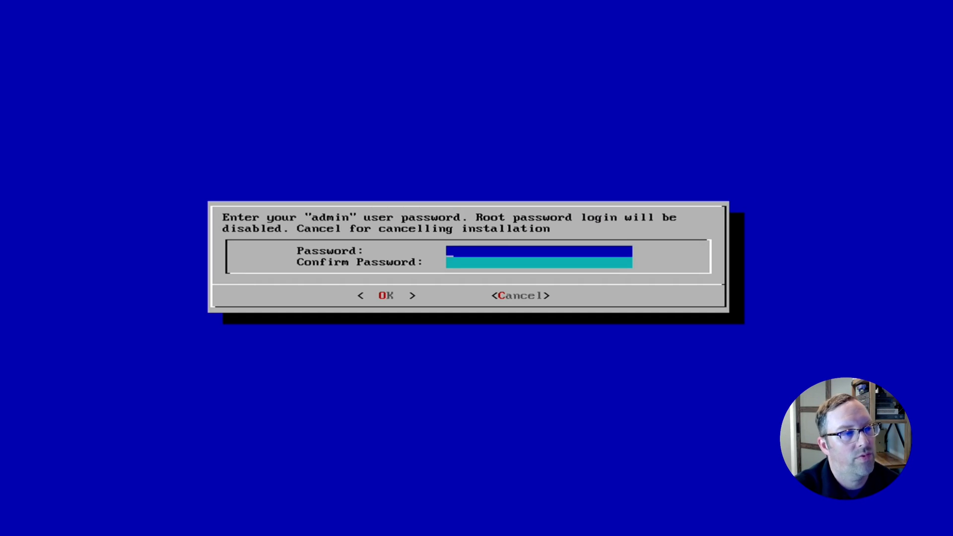
type("*")
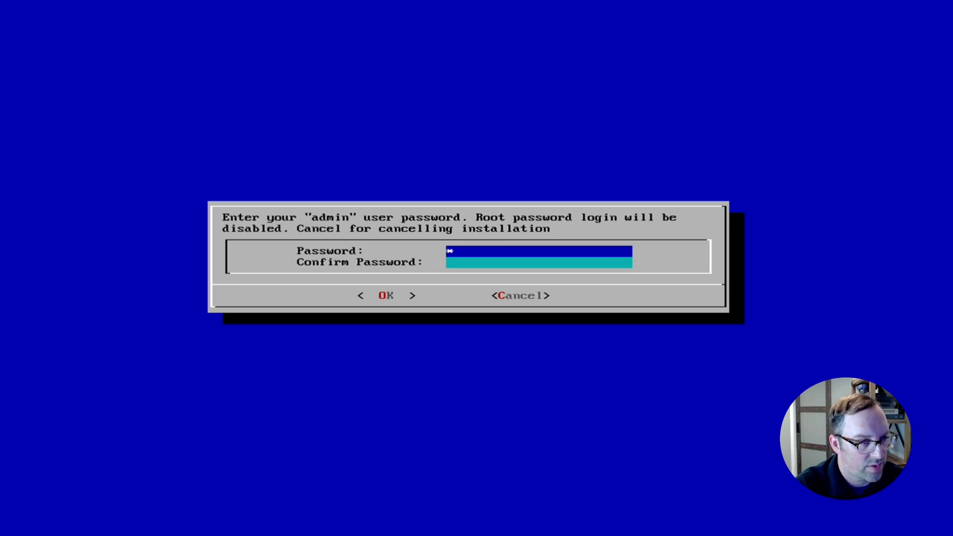
type("***********")
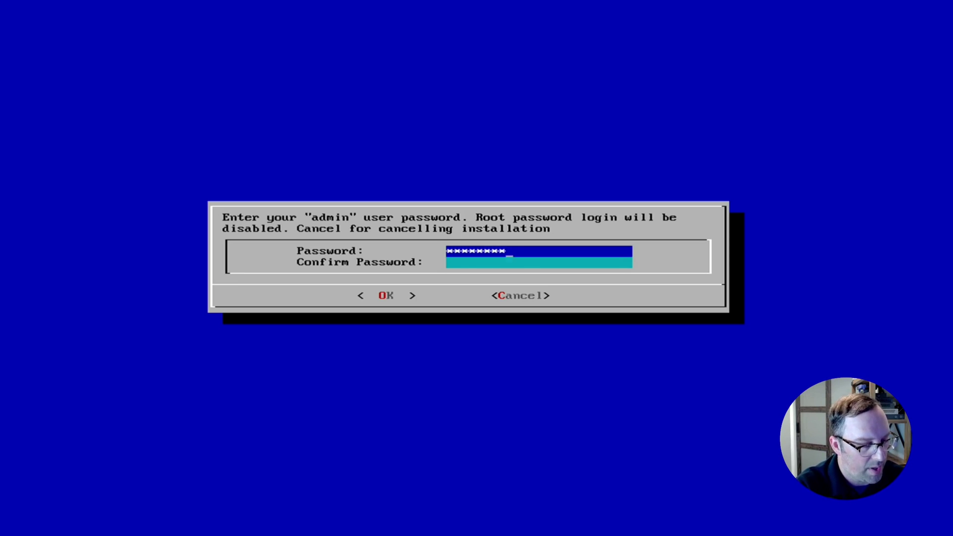
key("Down")
type("*************")
key("Return")
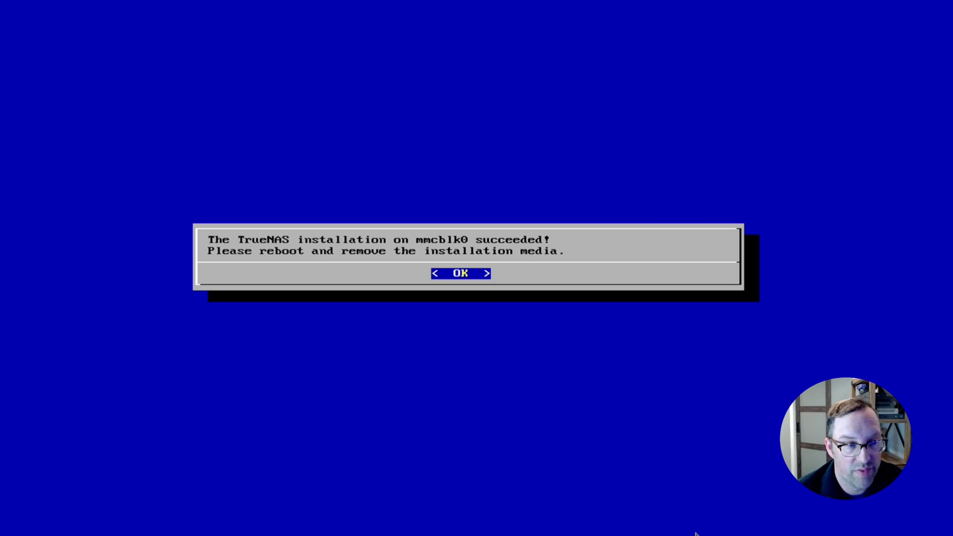
Acknowledge the installation success and choose 3 Reboot System from Console Setup.
key("Return")
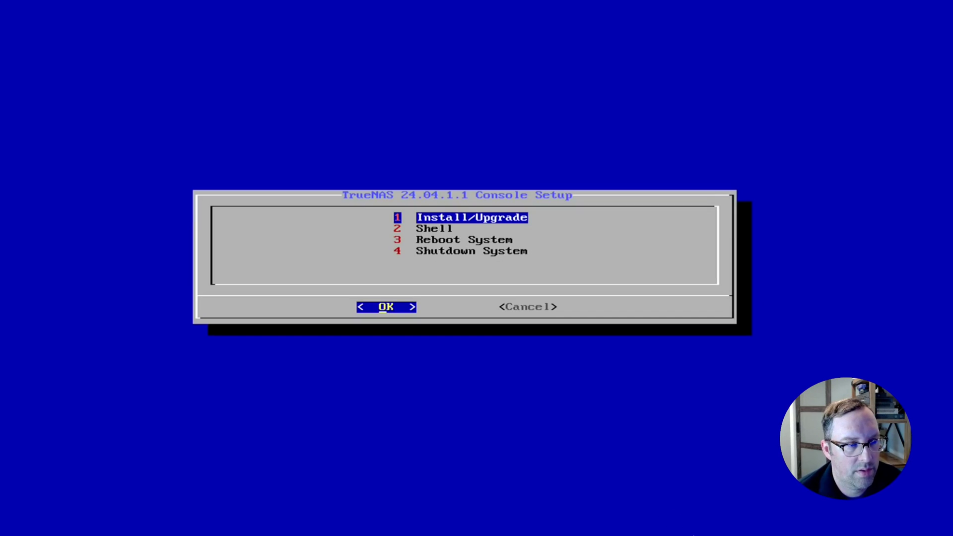
key("Down")
key("Down")
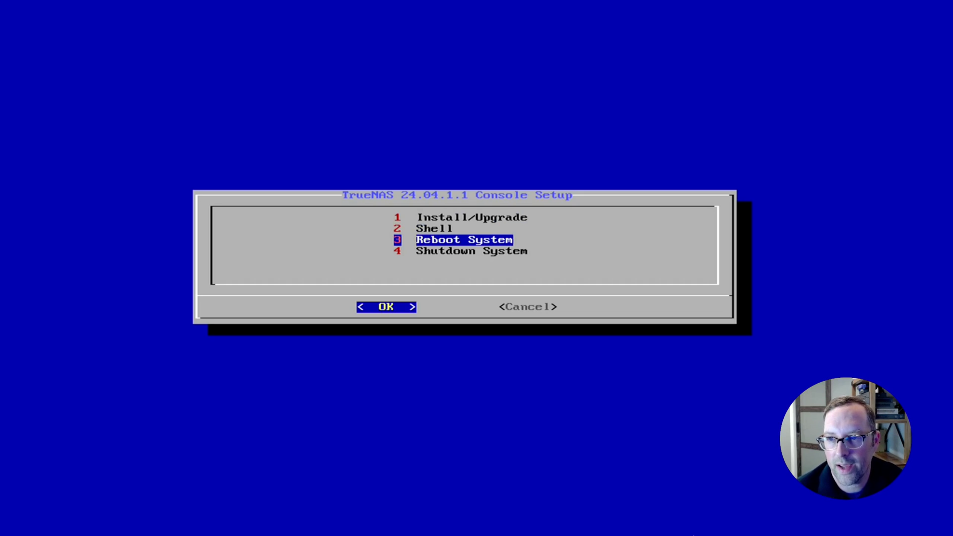
key("Return")
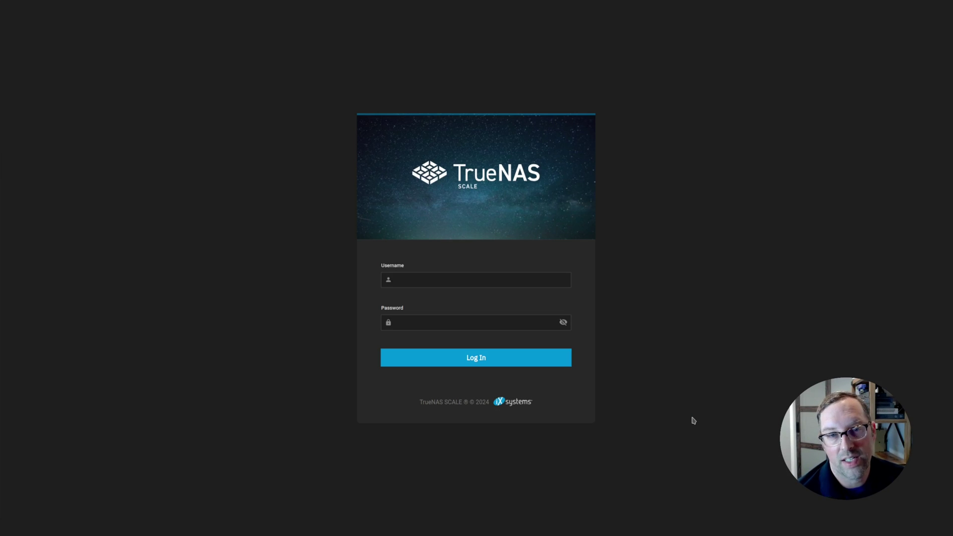
Log in to the web interface with username admin and the account password.
left_click(463, 281)
type("a")
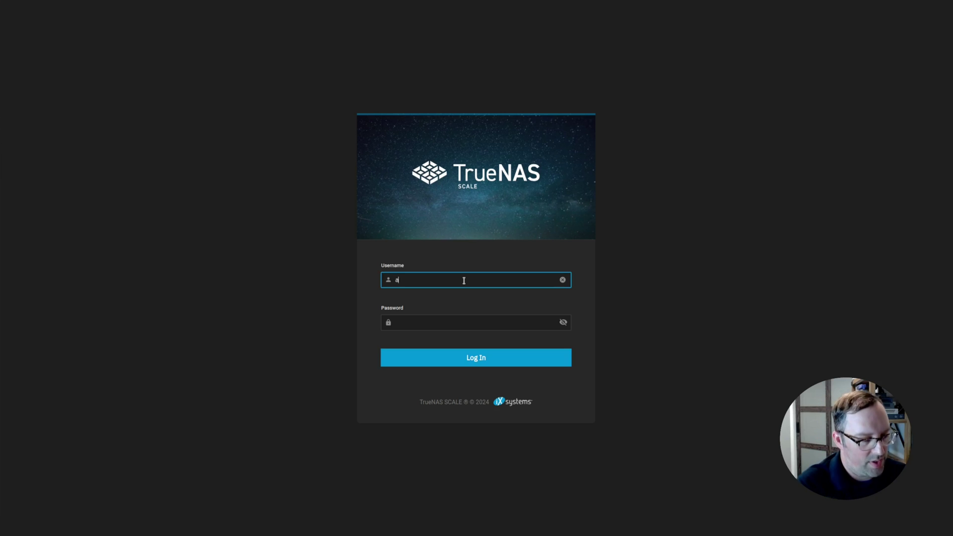
type("dmin")
key("Tab")
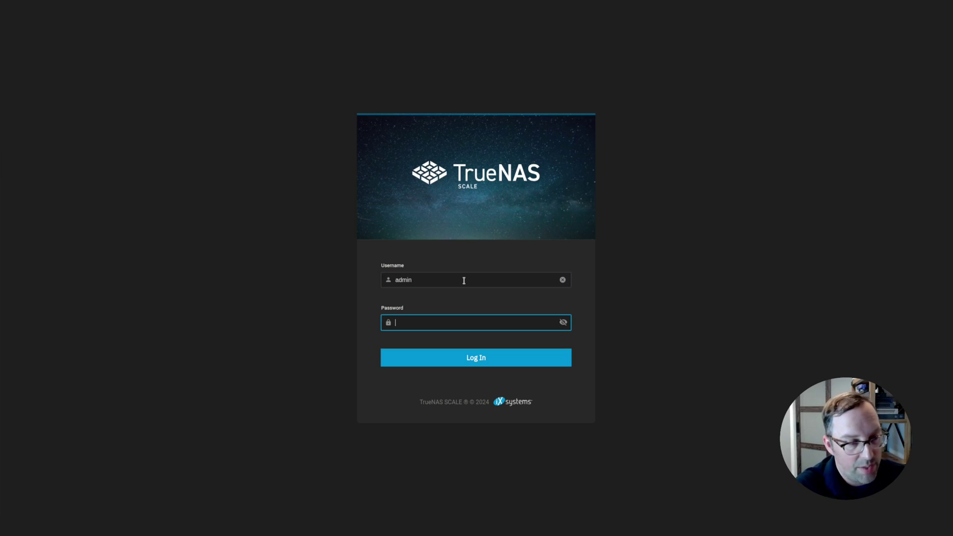
type("••••••••••••")
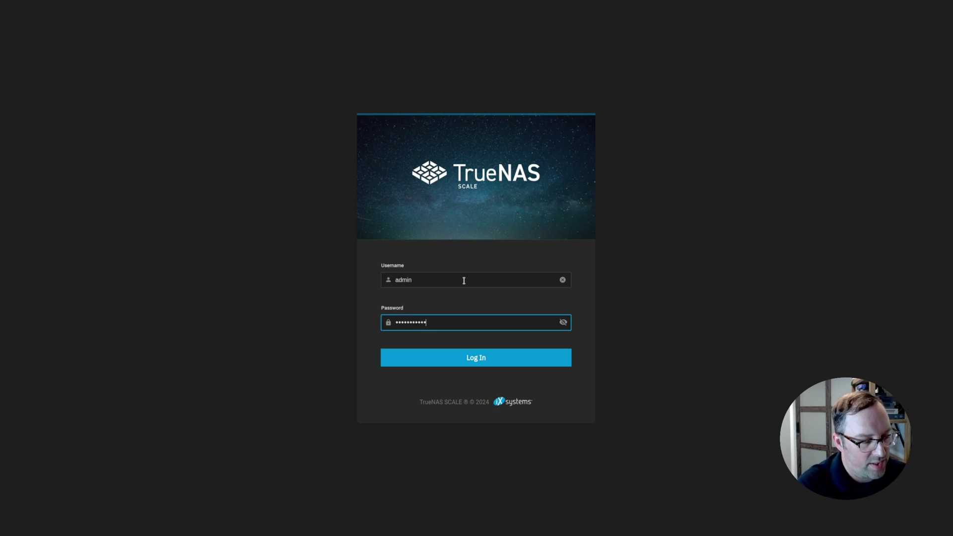
key("Return")
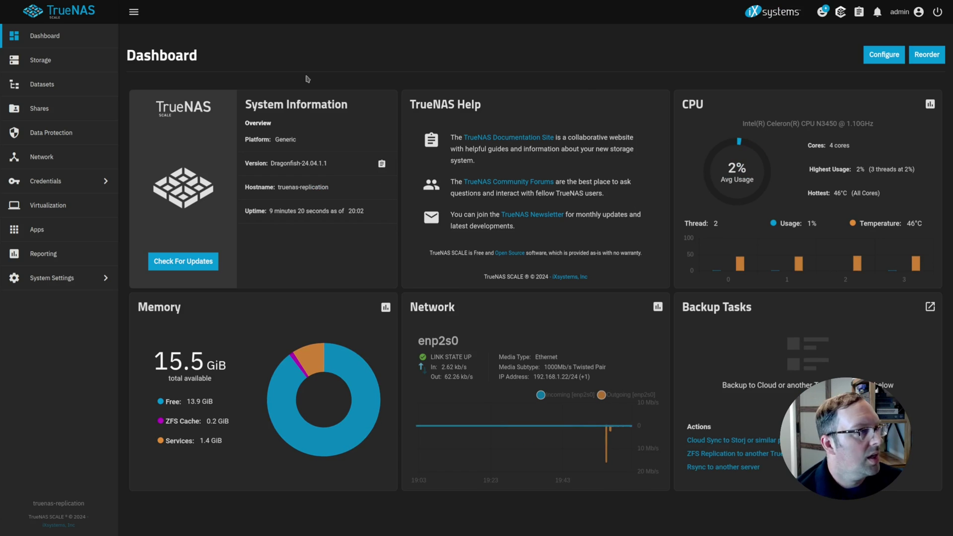
Look at Storage and the Disks list, expanding disk sda's details, then return to Storage.
left_click(72, 64)
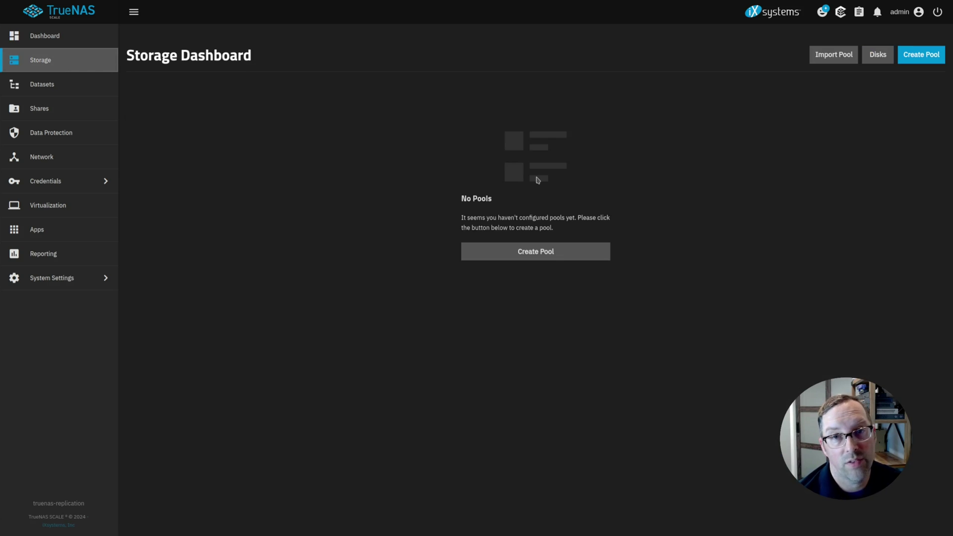
left_click(551, 256)
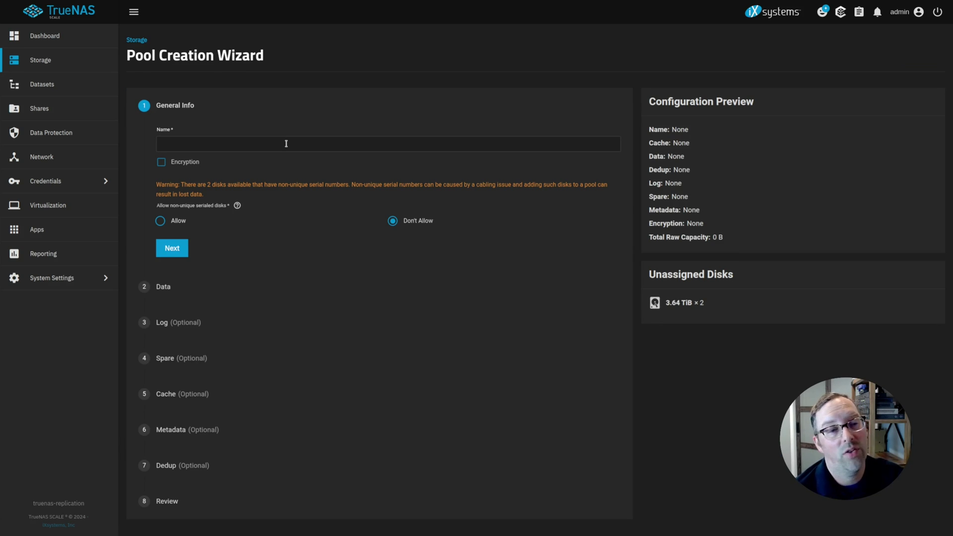
left_click(64, 61)
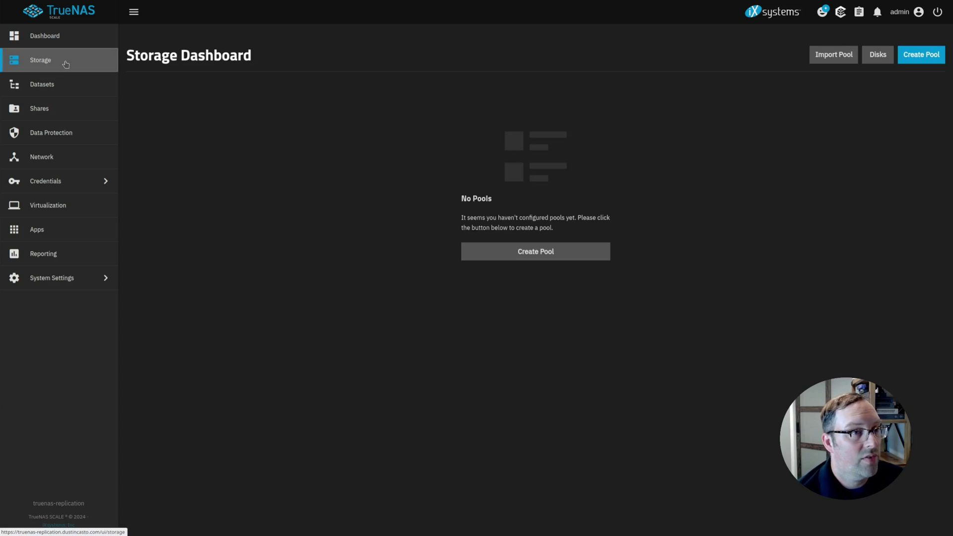
left_click(881, 55)
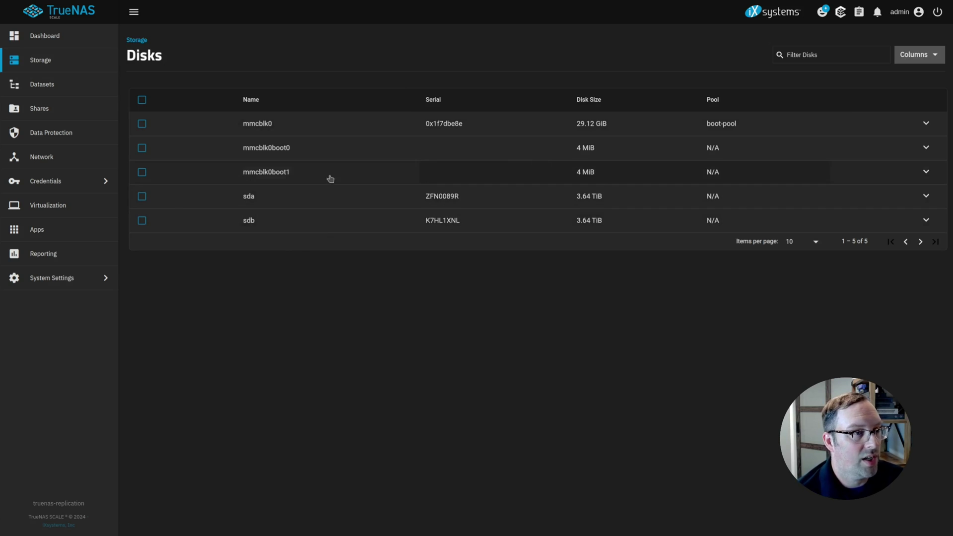
left_click(394, 199)
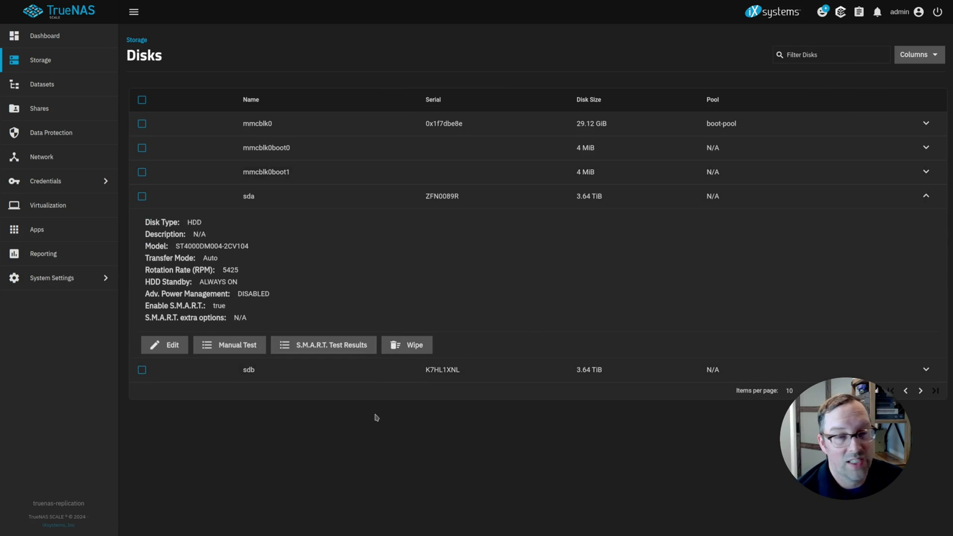
left_click(52, 62)
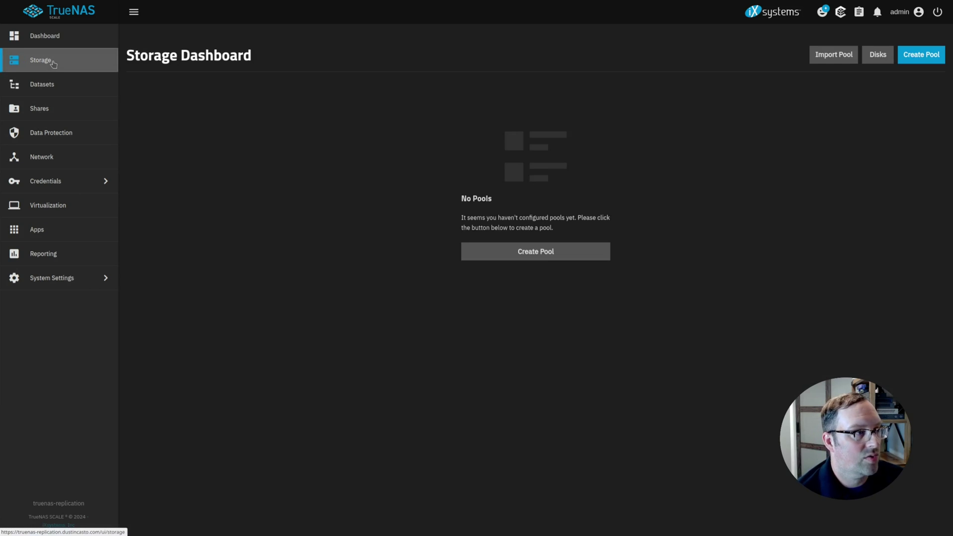
Start the Pool Creation Wizard and name the new pool replication-pool.
left_click(541, 255)
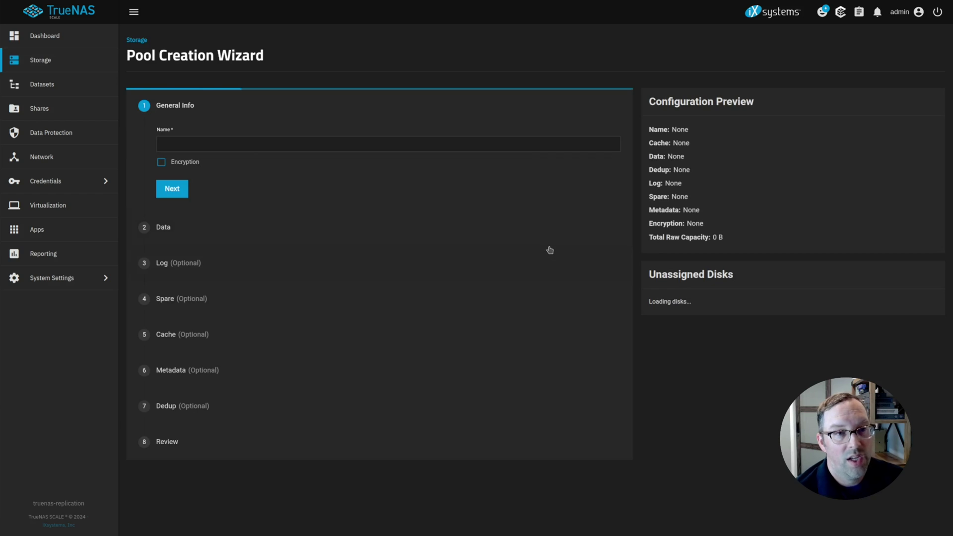
left_click(346, 141)
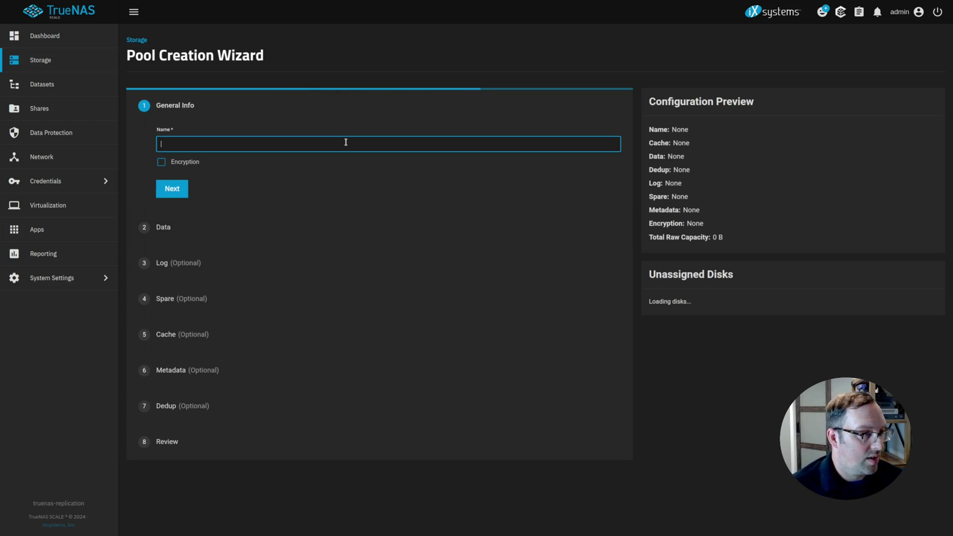
type("replicatoin")
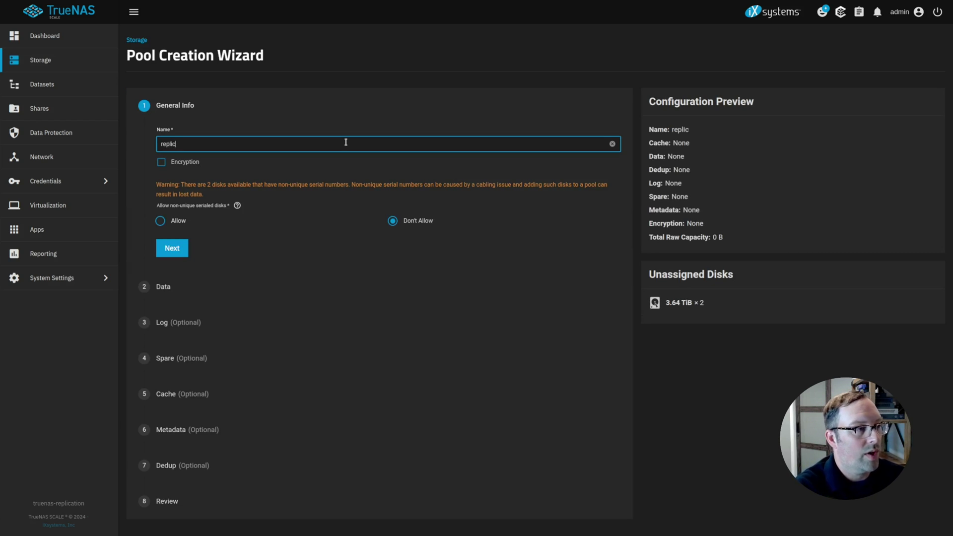
key("BackSpace")
key("BackSpace")
key("BackSpace")
type("ion-")
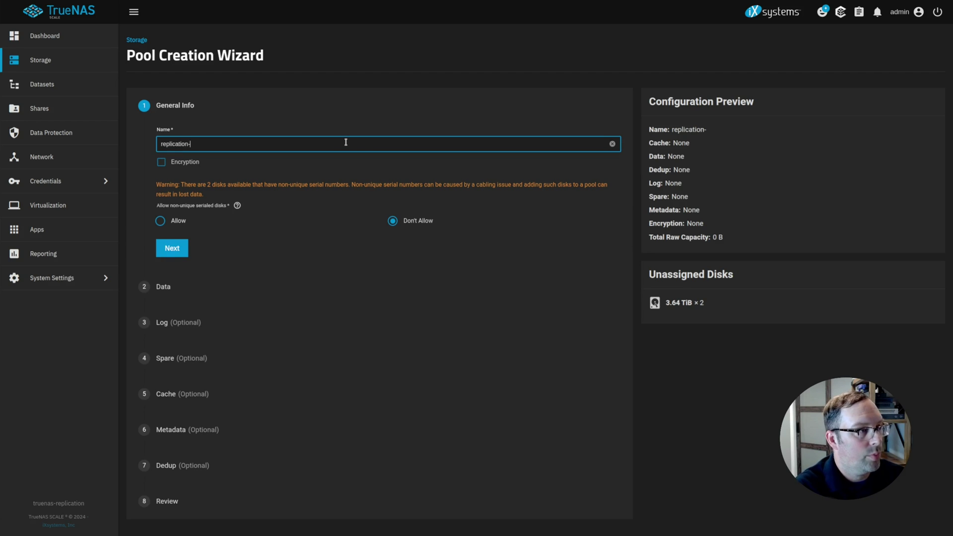
type("pool")
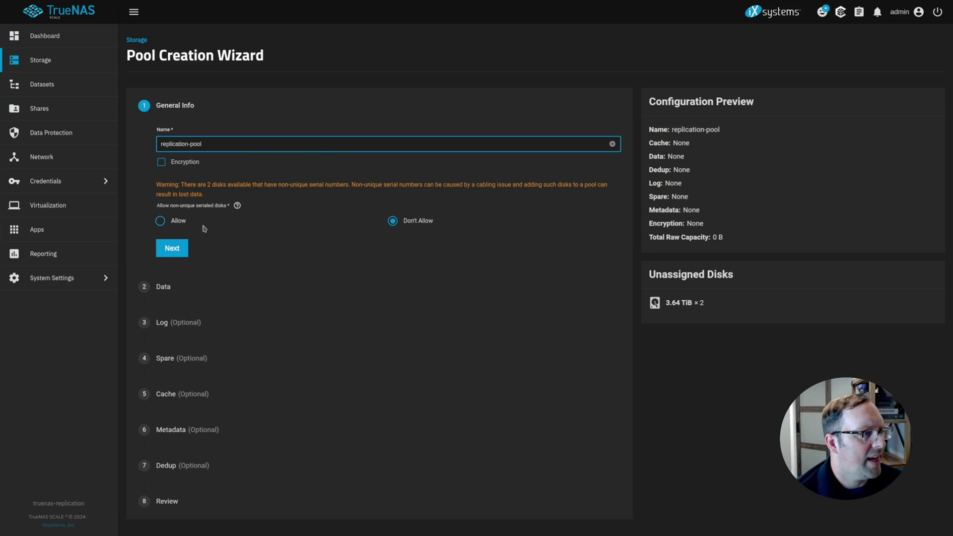
left_click(178, 248)
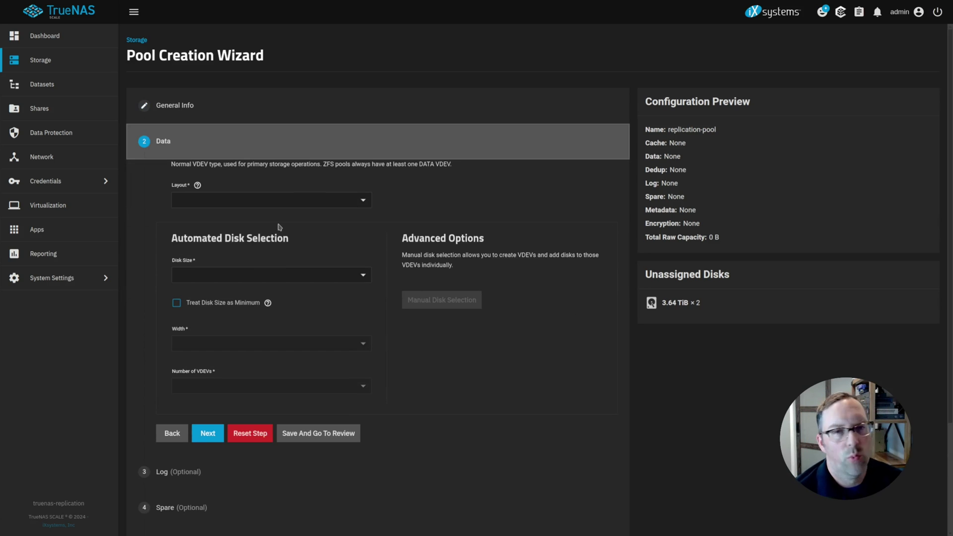
Set the data layout to Stripe with 3.64 TiB (HDD) disks and a width of 2.
left_click(357, 202)
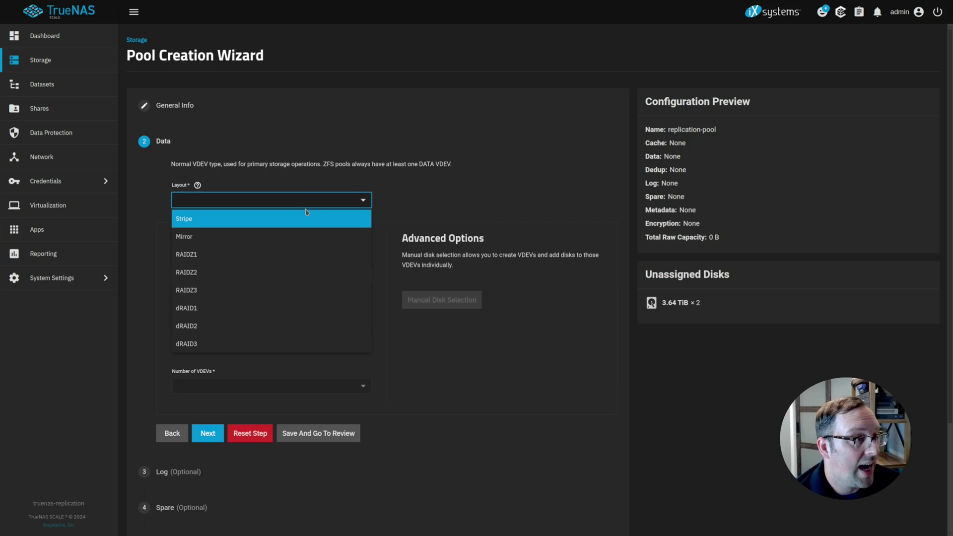
left_click(249, 219)
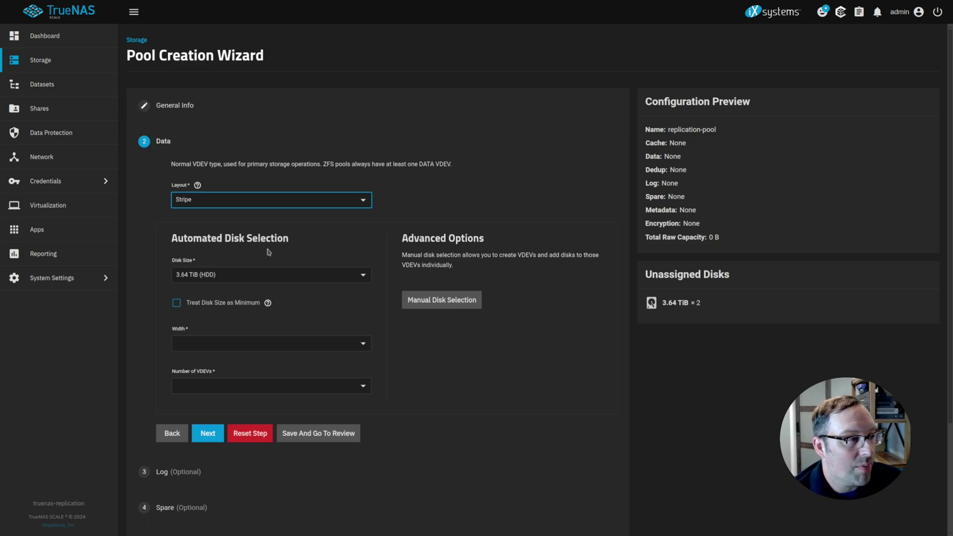
left_click(284, 274)
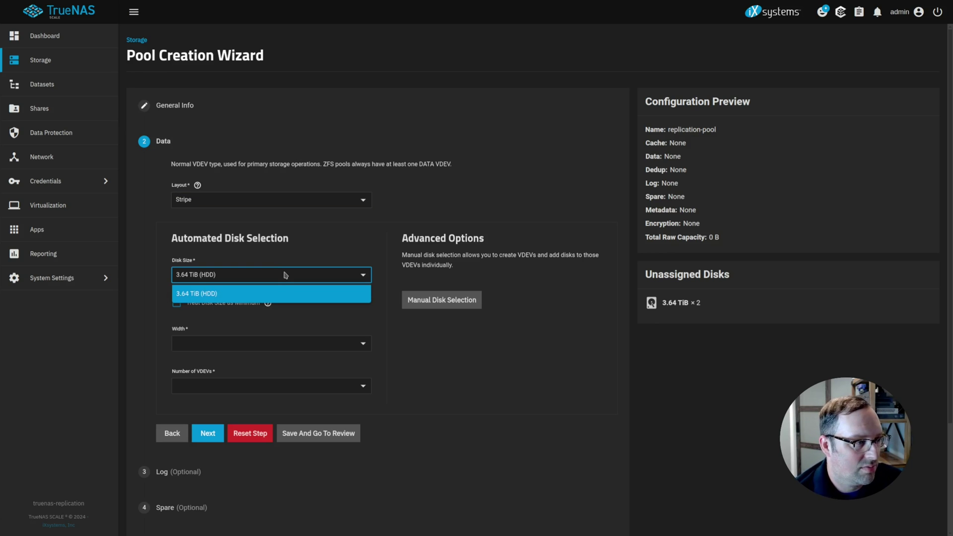
left_click(285, 274)
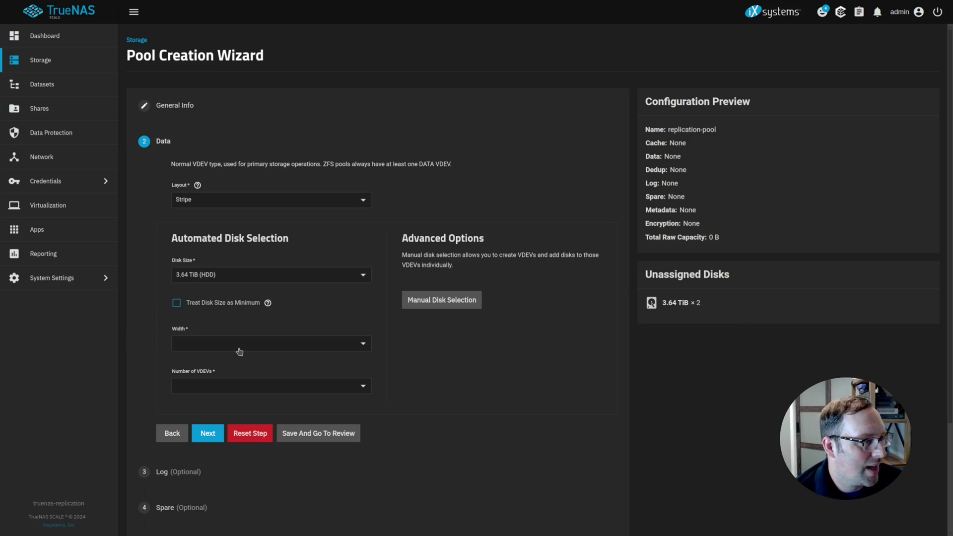
left_click(258, 347)
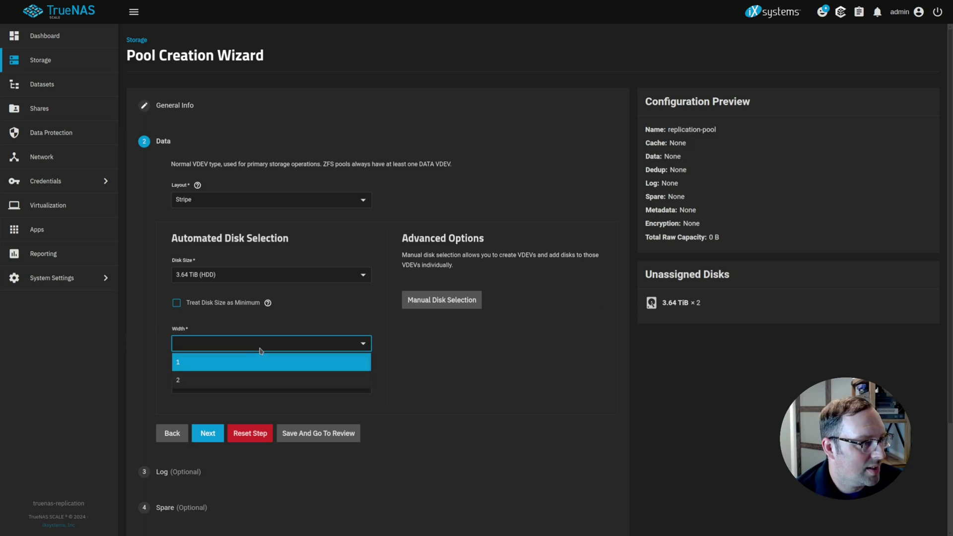
left_click(241, 384)
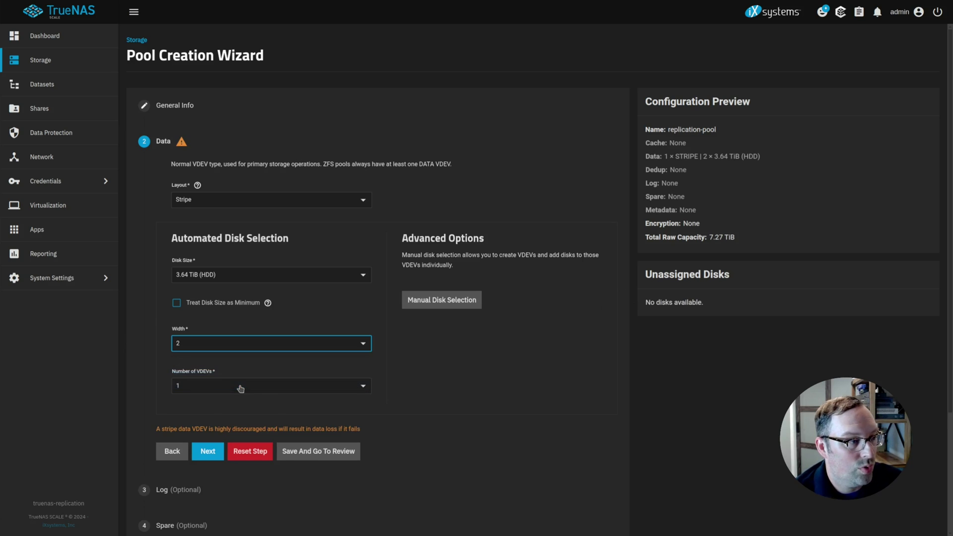
Settle on width 2 with 1 VDEV and save the layout to the review.
left_click(244, 351)
left_click(213, 366)
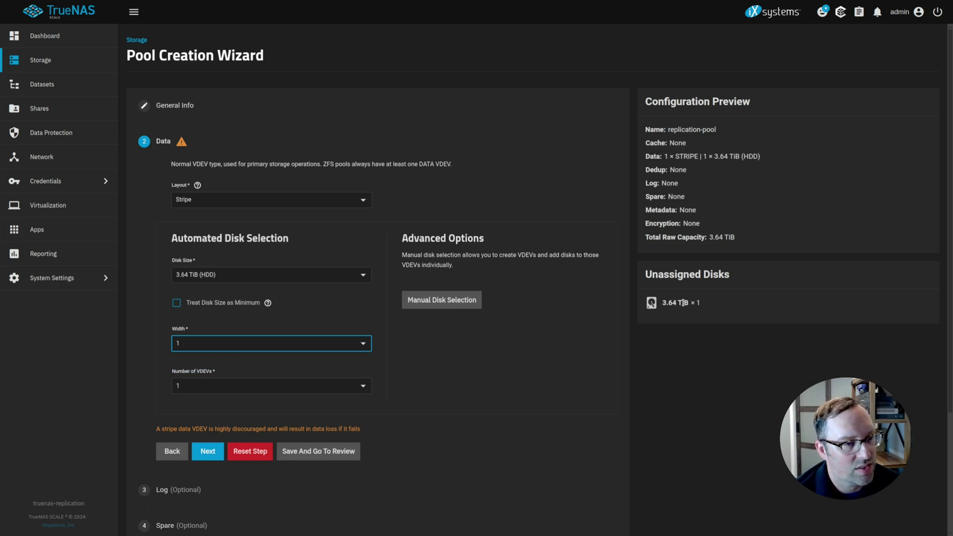
left_click(211, 347)
left_click(204, 381)
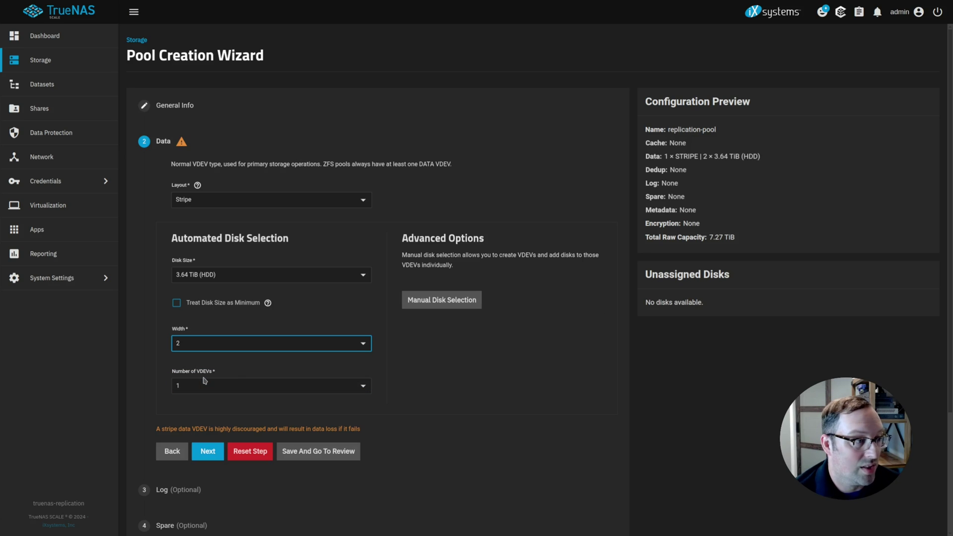
left_click(236, 382)
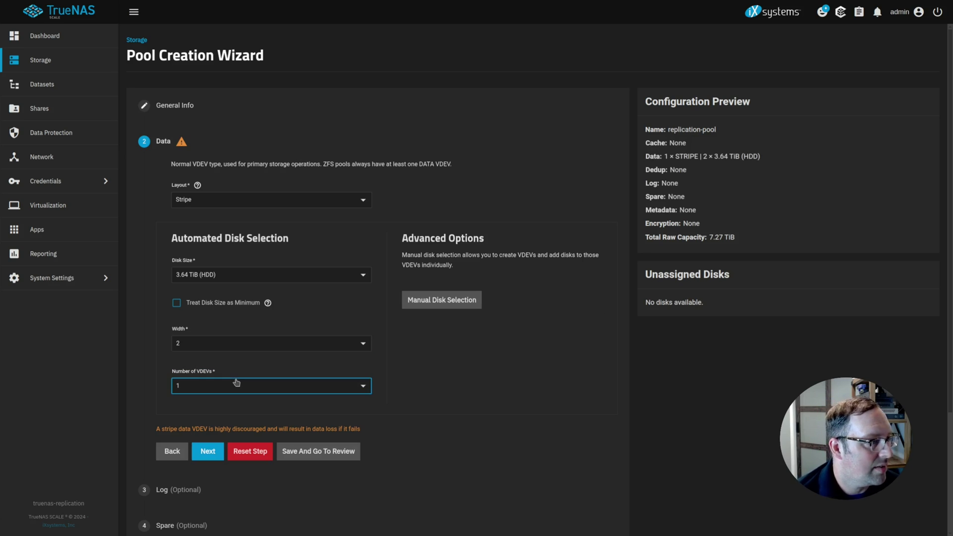
left_click(238, 382)
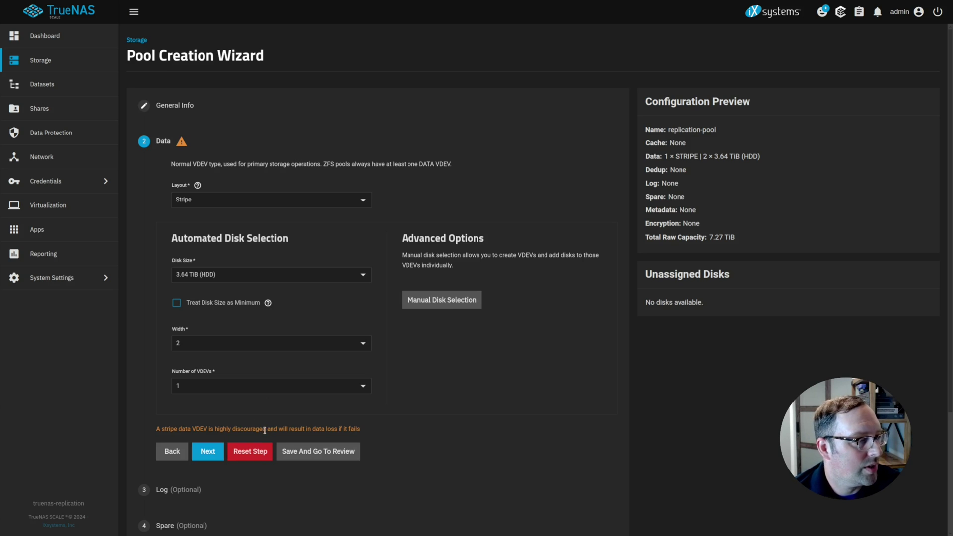
left_click(337, 451)
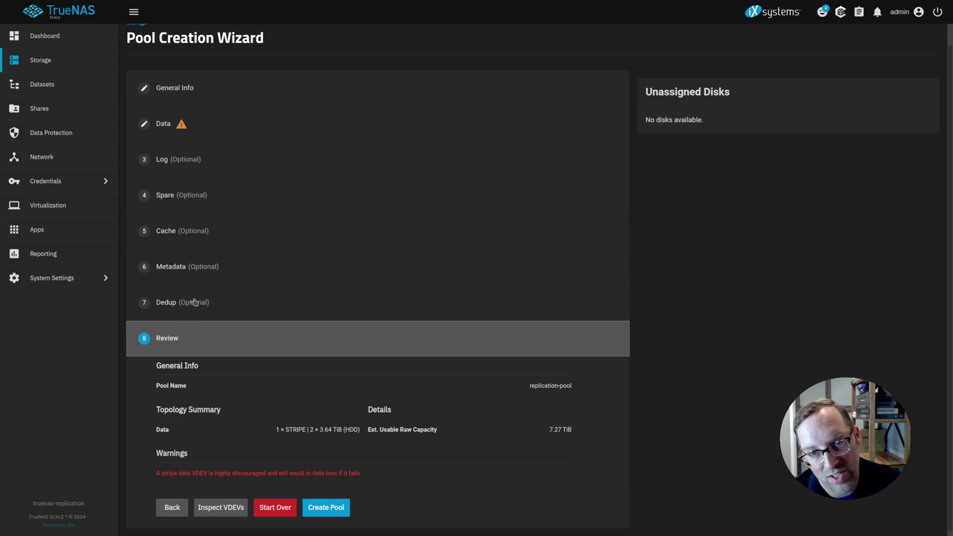
Create replication-pool, confirming the stripe warning that the disks will be erased.
left_click(343, 509)
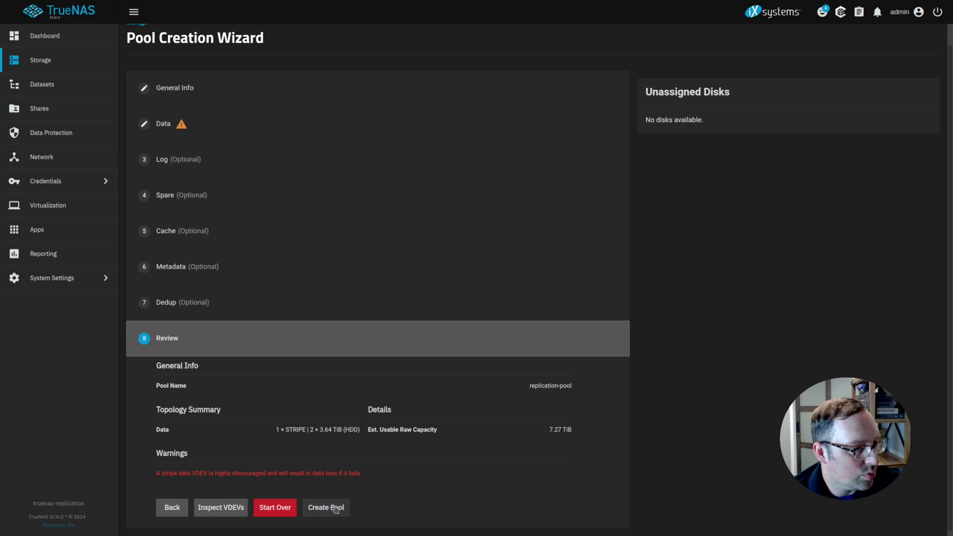
left_click_drag(193, 474, 156, 474)
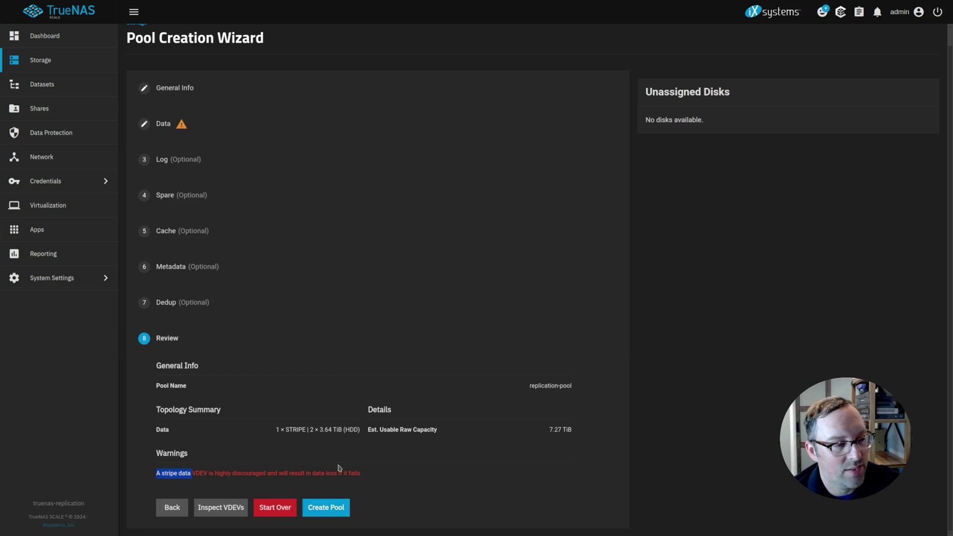
left_click(322, 472)
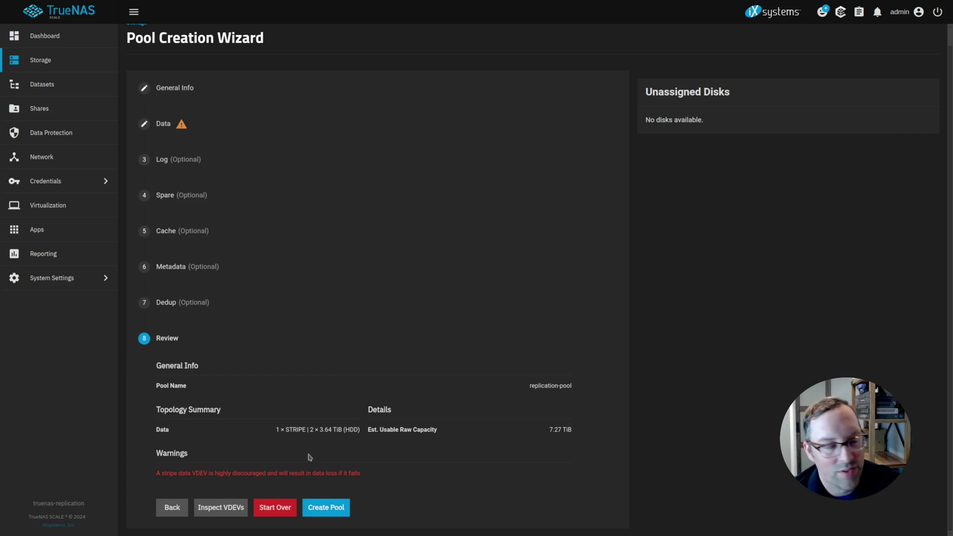
left_click(318, 508)
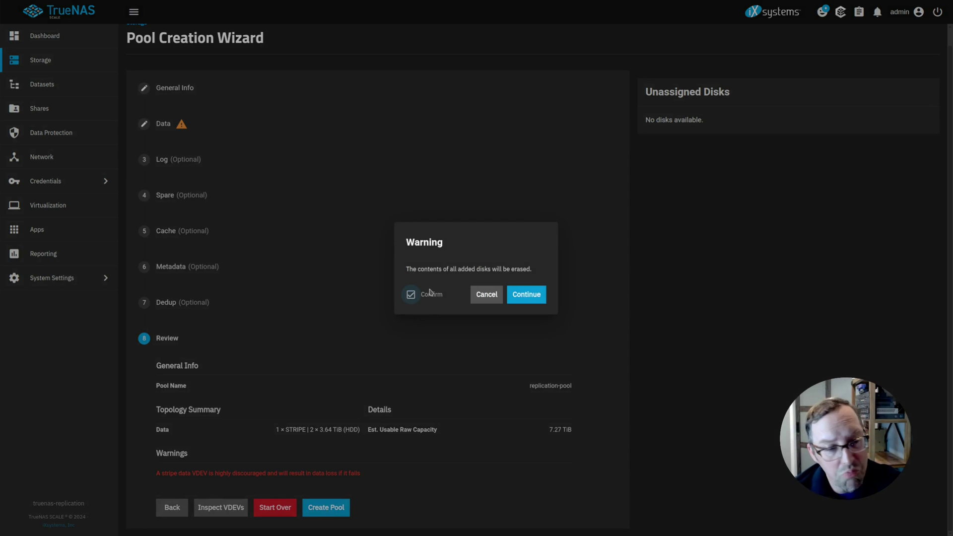
left_click(528, 295)
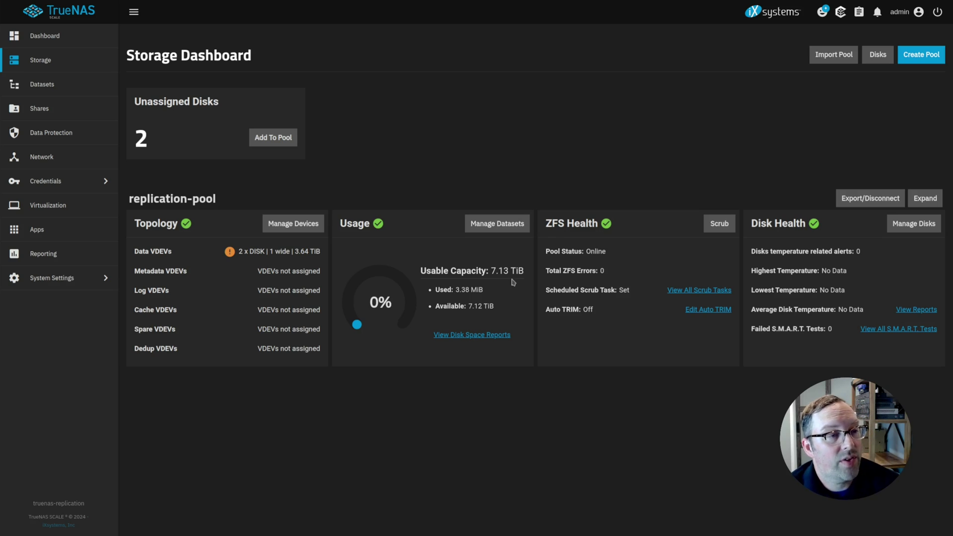
Point out replication-pool's 7.13 TiB usable capacity on the Storage Dashboard.
left_click_drag(493, 271, 512, 271)
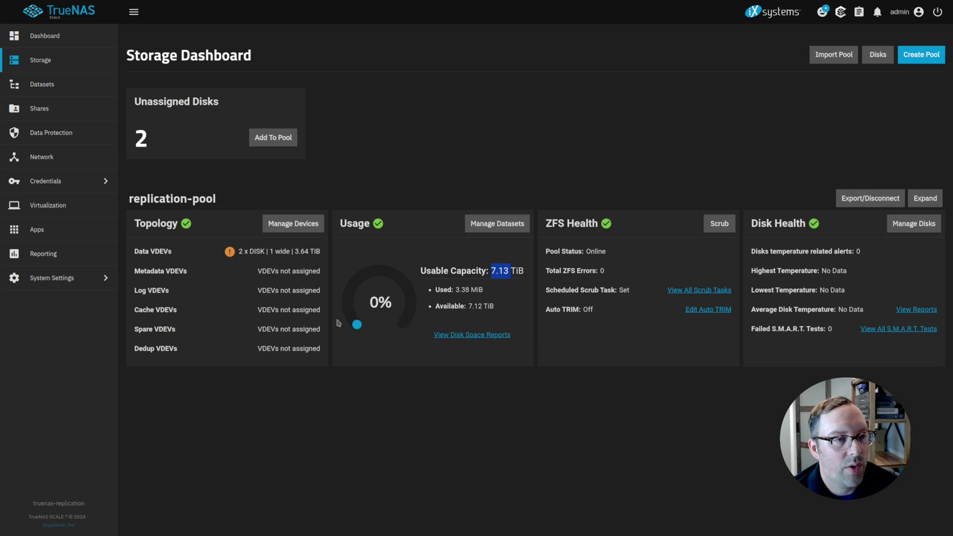
left_click(481, 269)
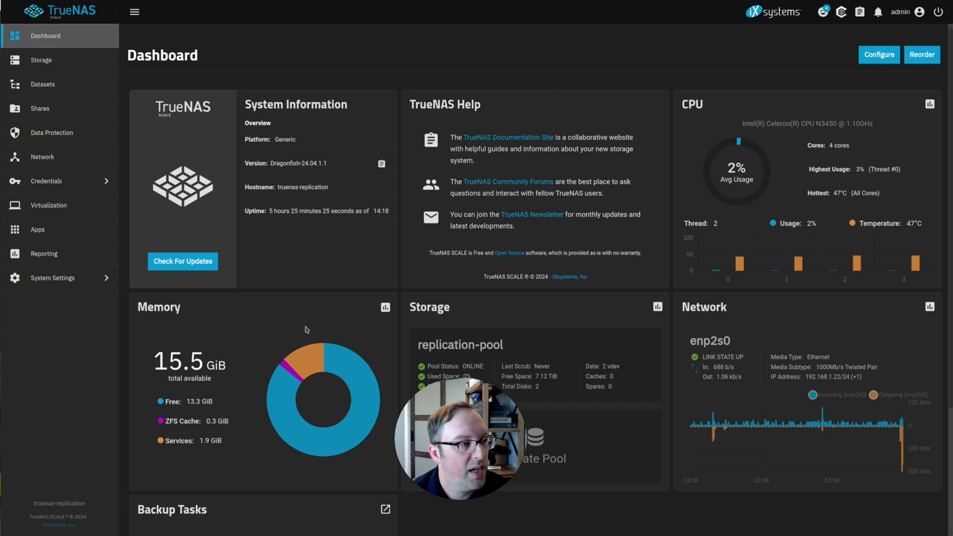
Check System Settings > Services, then open Credentials > Local Users and expand the admin account.
left_click(54, 280)
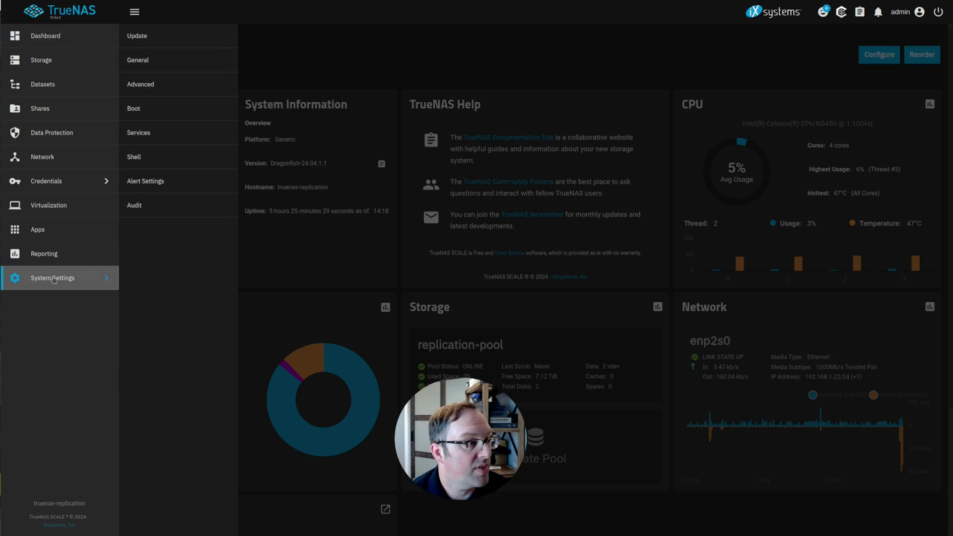
left_click(164, 135)
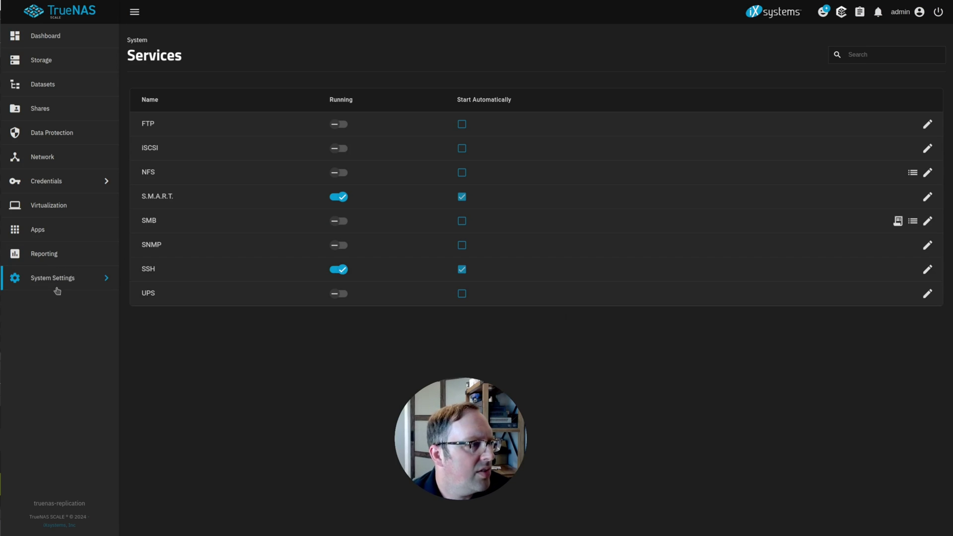
left_click(64, 190)
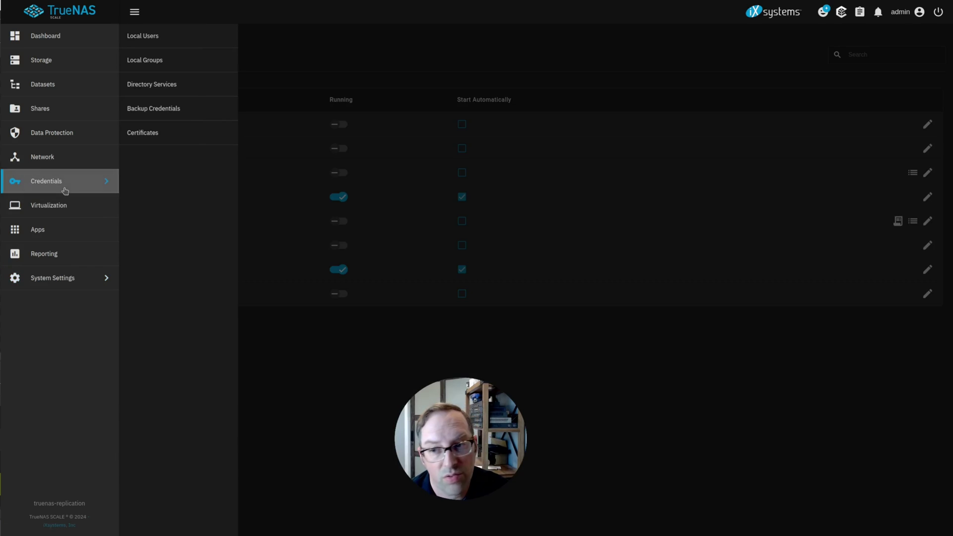
left_click(163, 46)
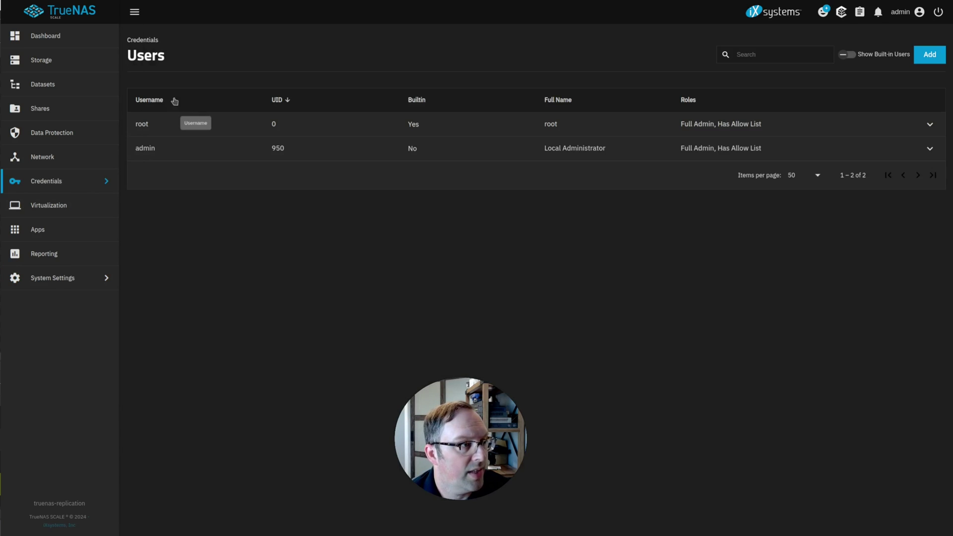
left_click(614, 149)
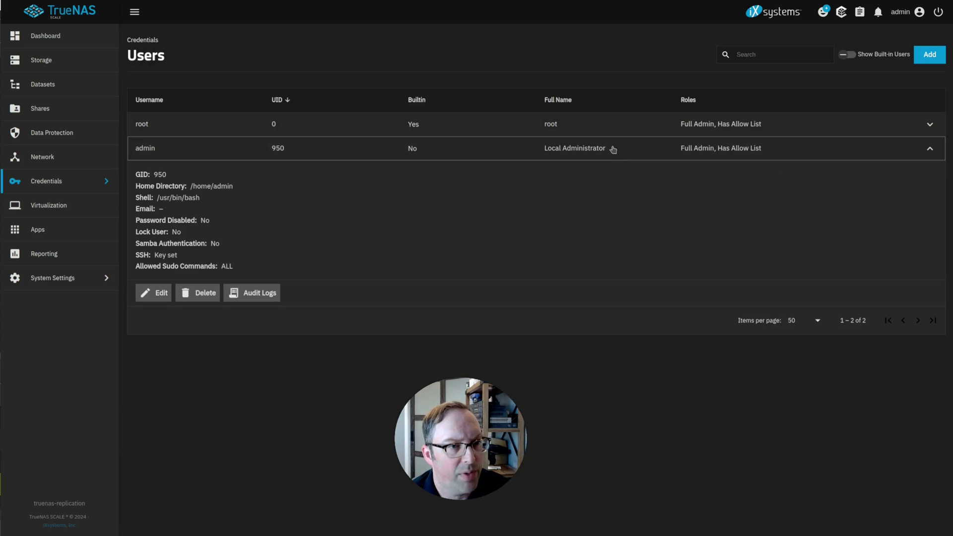
Let the admin user run all sudo commands without a password and save the account.
left_click(155, 297)
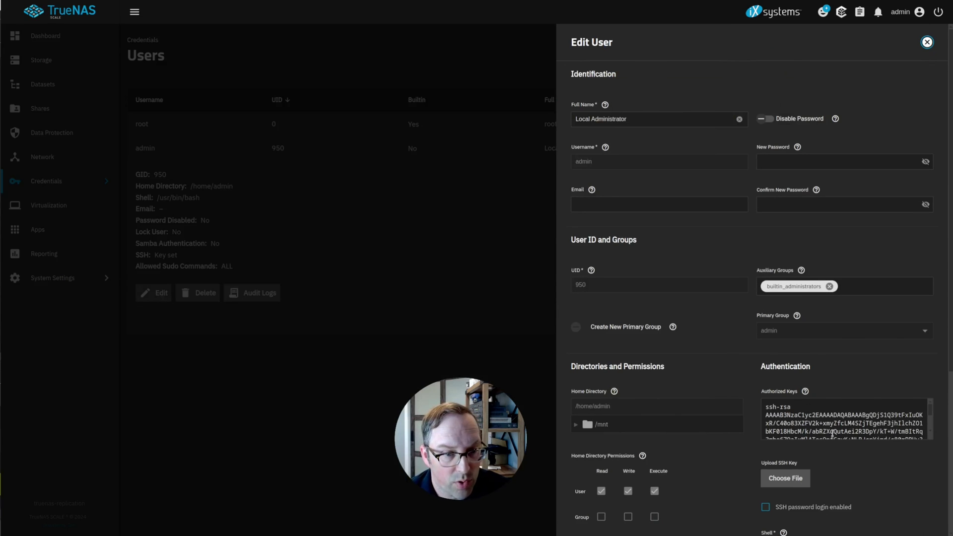
scroll(745, 408, "down", 2)
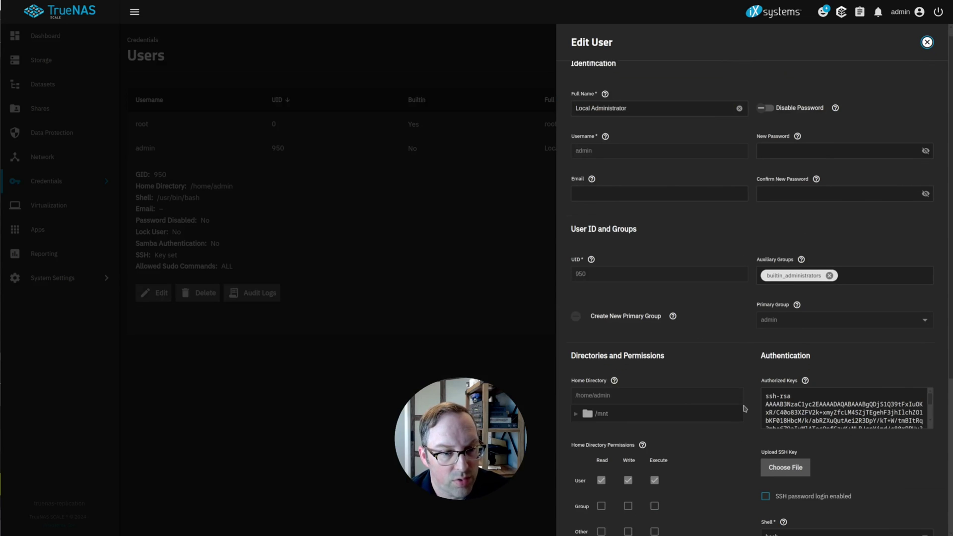
scroll(745, 408, "down", 4)
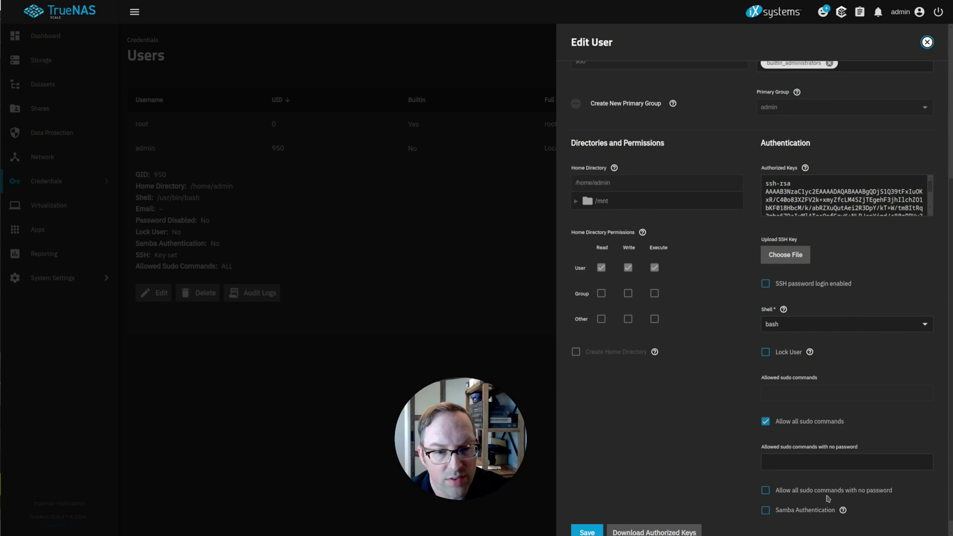
left_click(766, 492)
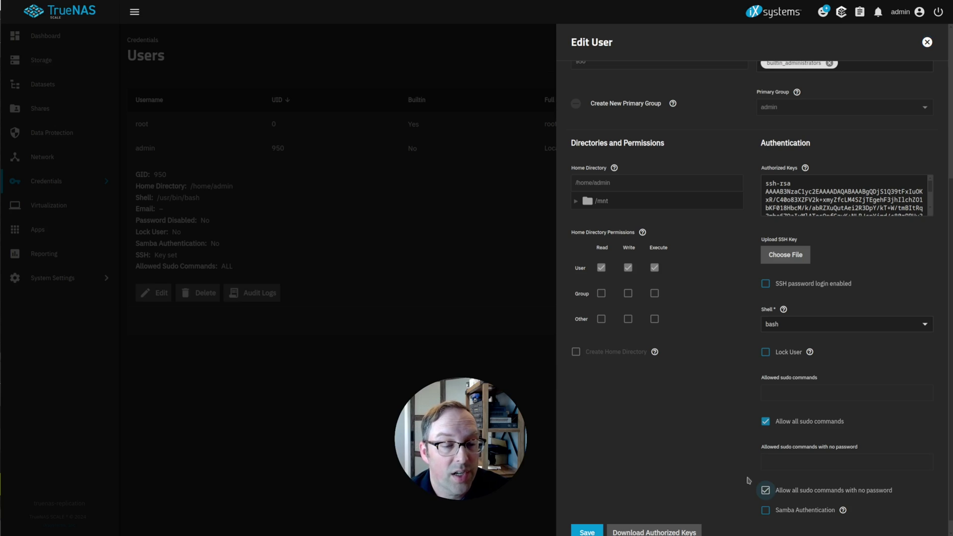
scroll(670, 466, "down", 1)
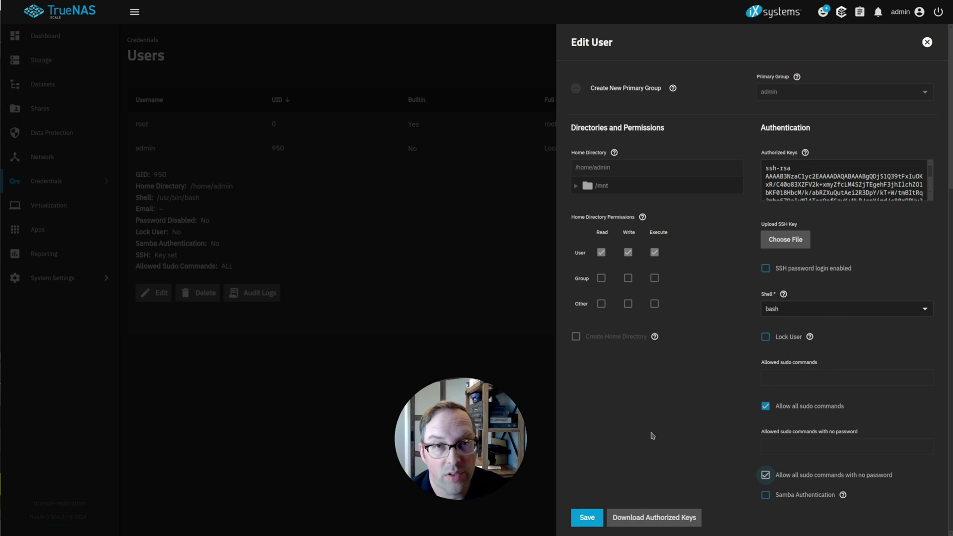
left_click(585, 519)
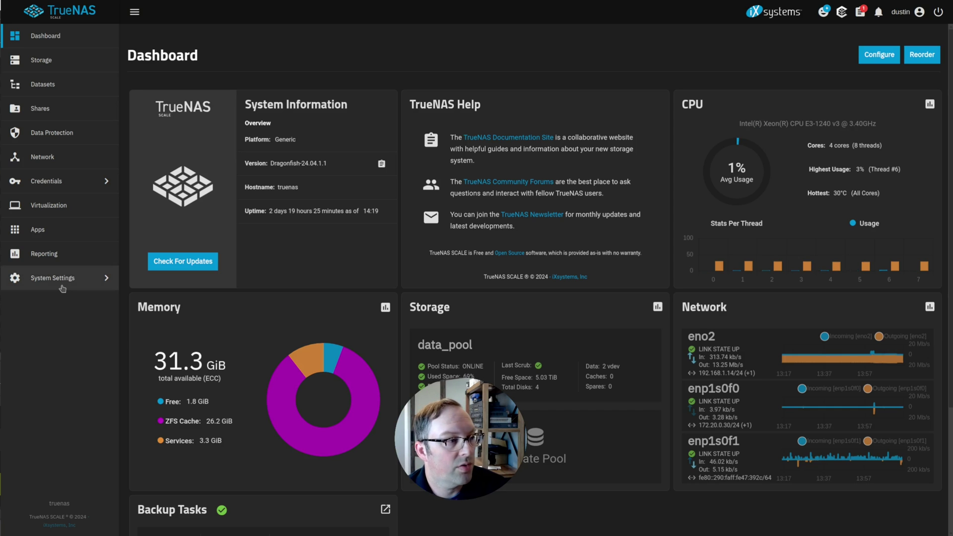
Add a new SSH connection under Backup Credentials named TrueNAS Replication Target.
left_click(47, 181)
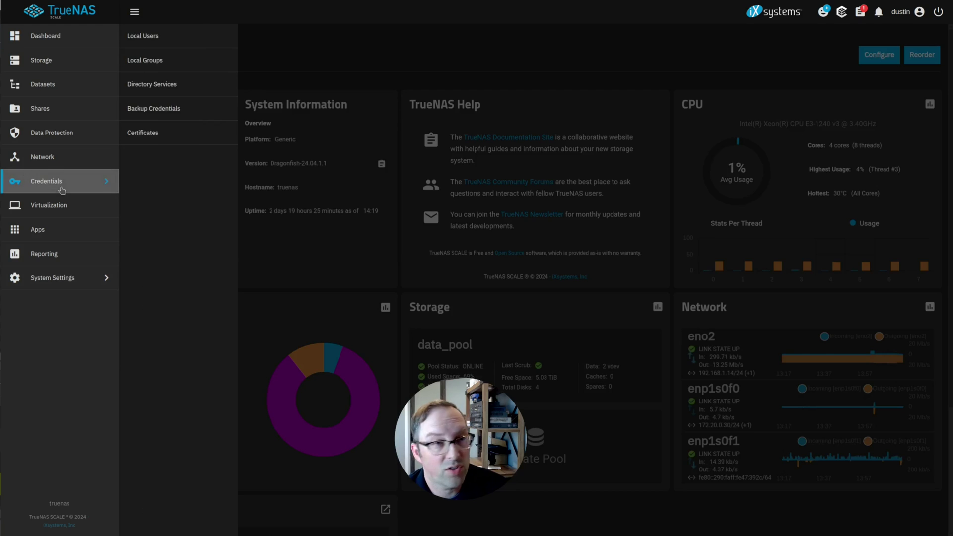
left_click(159, 117)
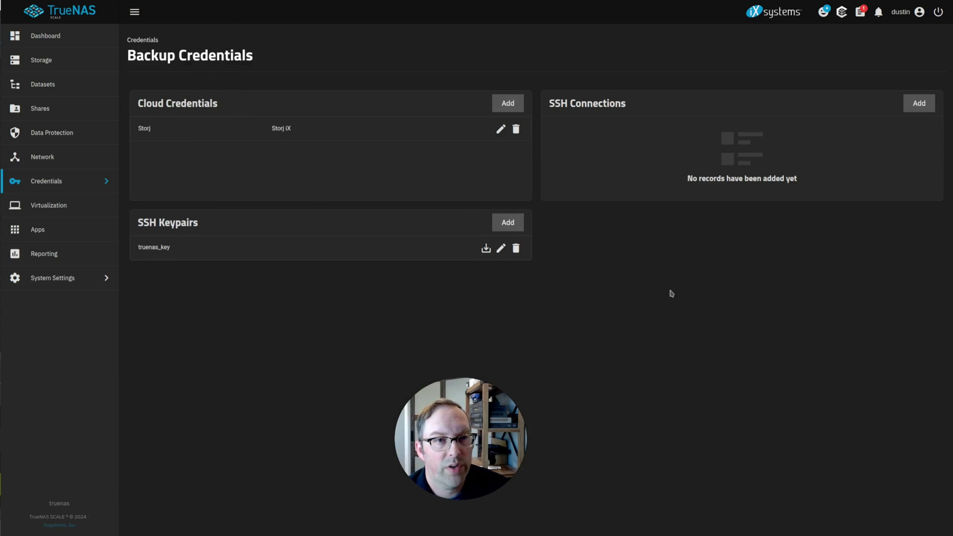
left_click(927, 105)
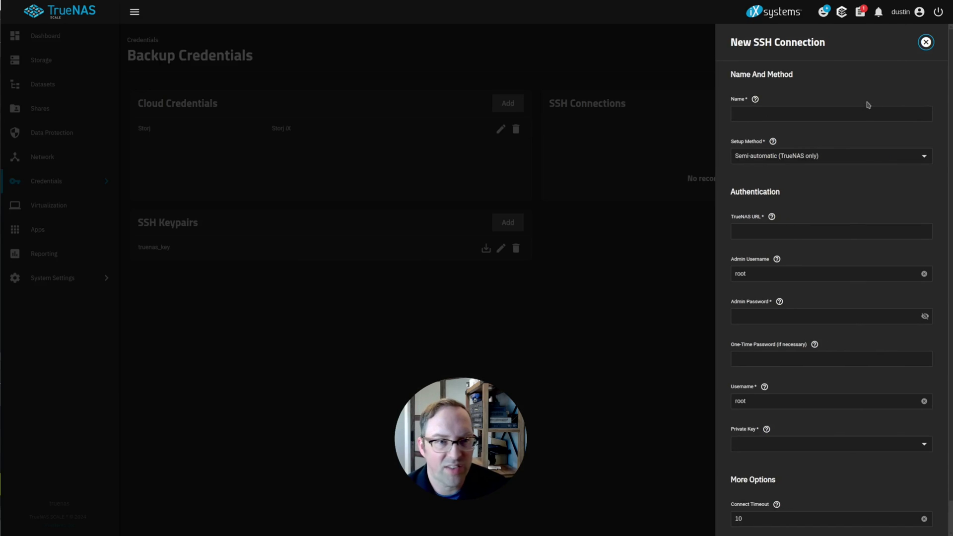
left_click(847, 112)
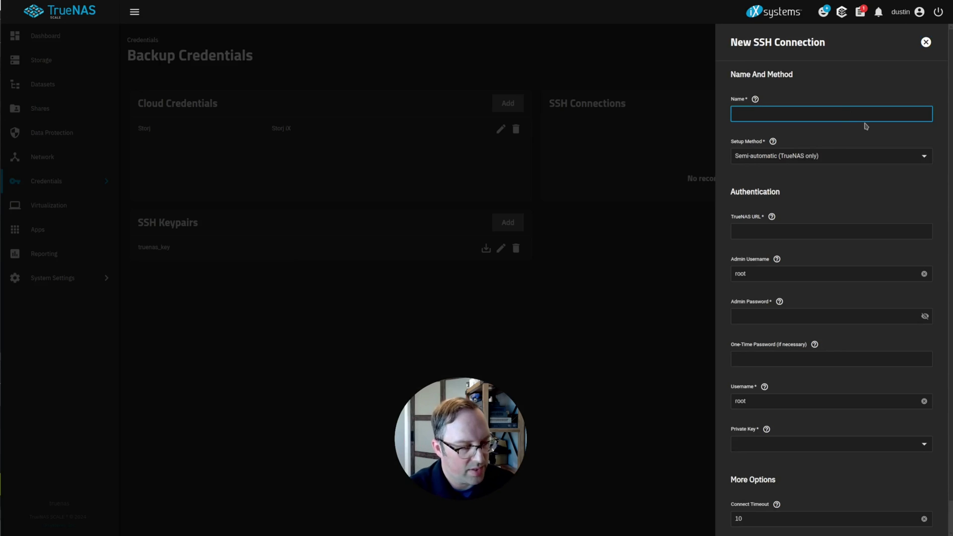
type("TrueNAS Replication Target")
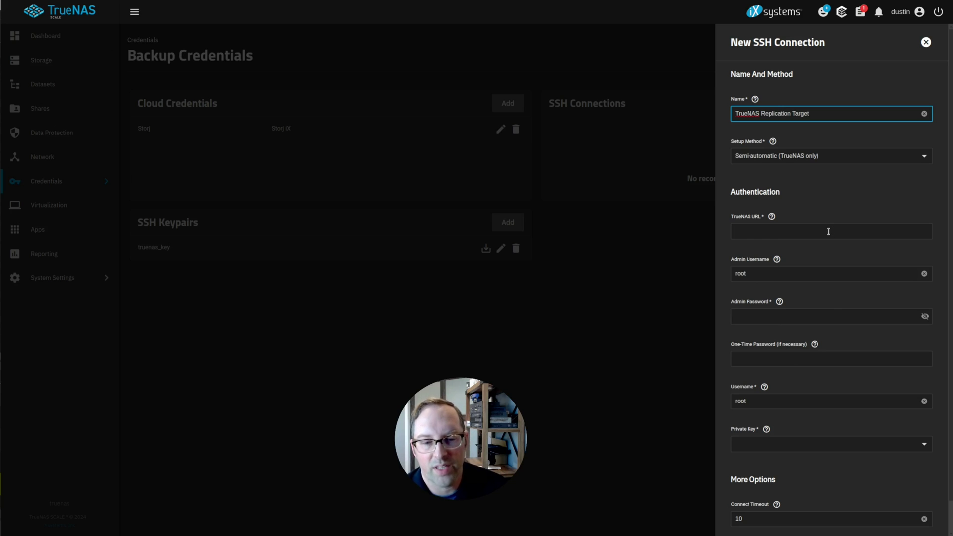
left_click(835, 229)
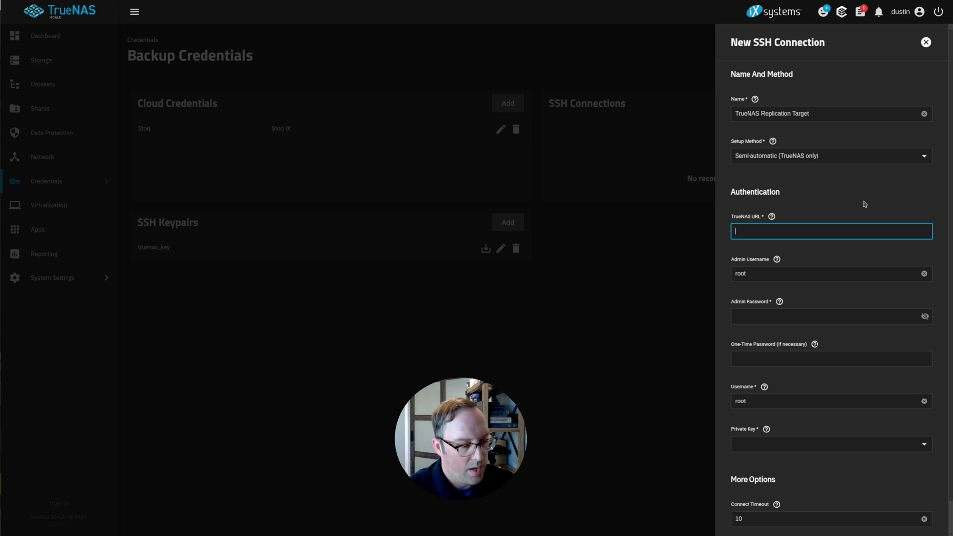
type("https://192.168.1.22")
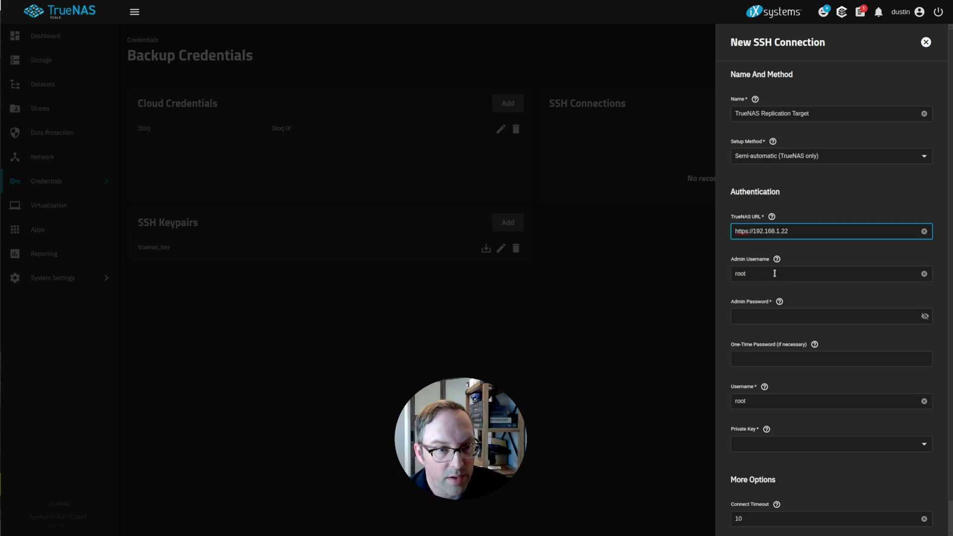
double_click(775, 273)
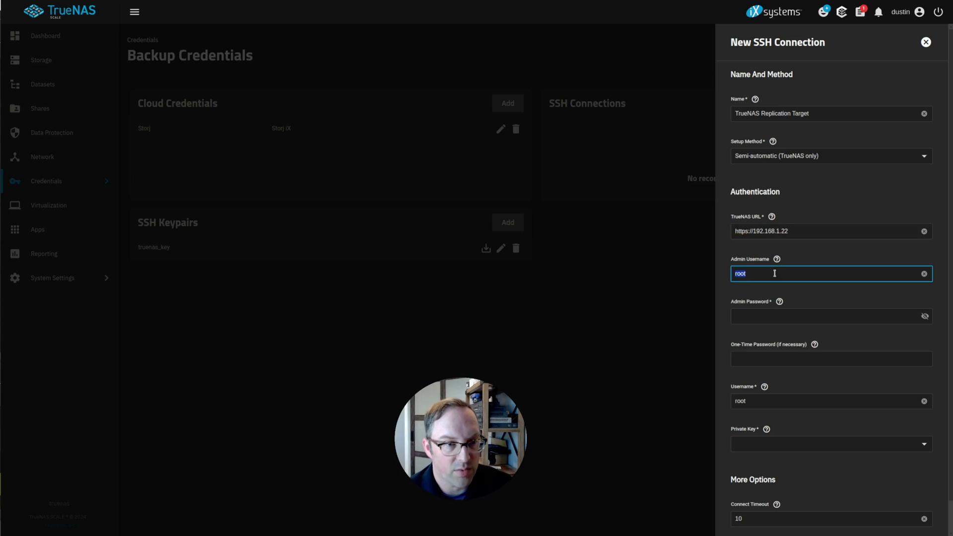
left_click(813, 320)
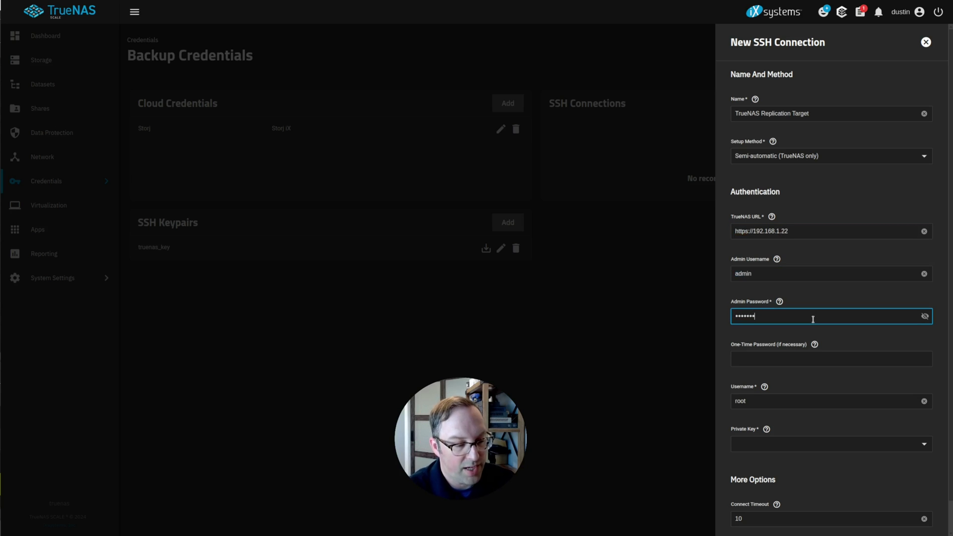
double_click(777, 404)
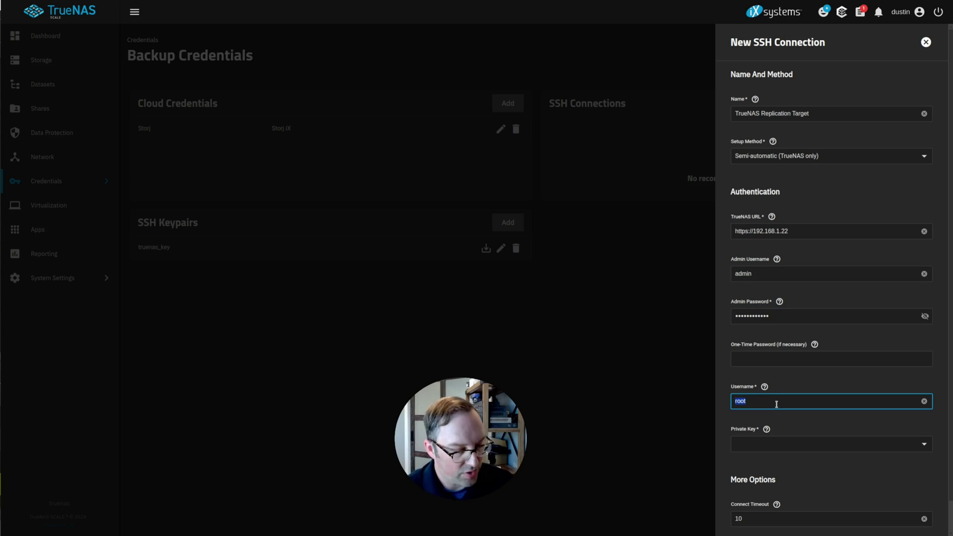
type("admin")
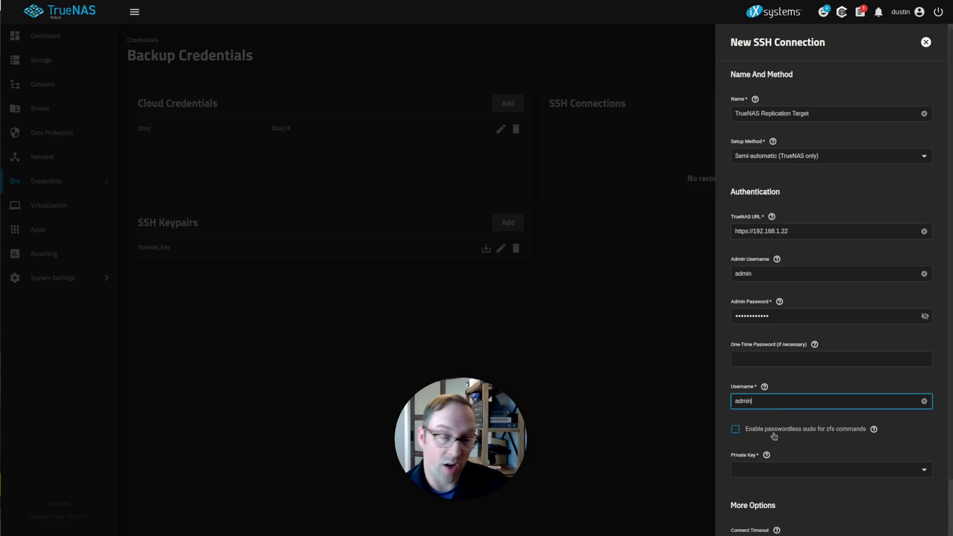
left_click(759, 276)
left_click(765, 400)
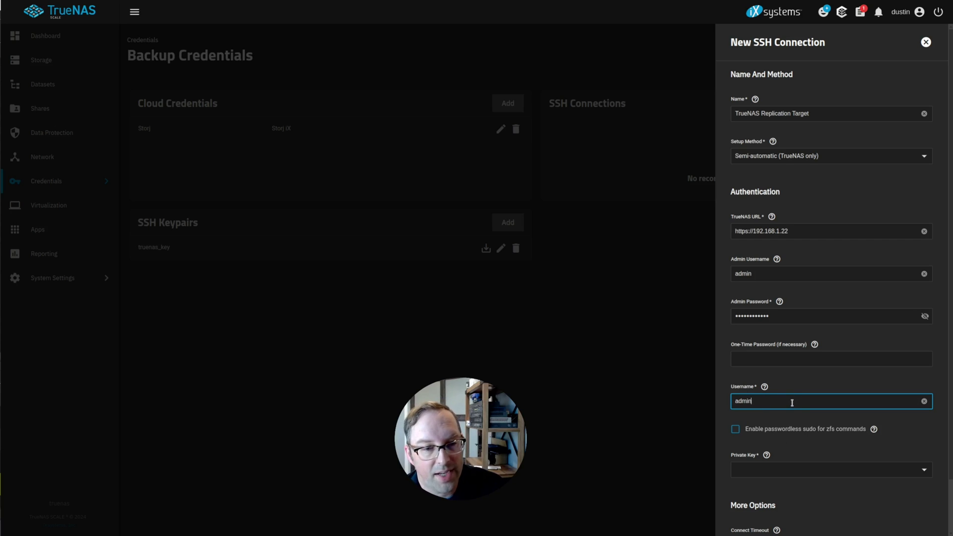
Choose truenas_key as the private key and save the SSH connection.
scroll(811, 458, "down", 2)
left_click(801, 418)
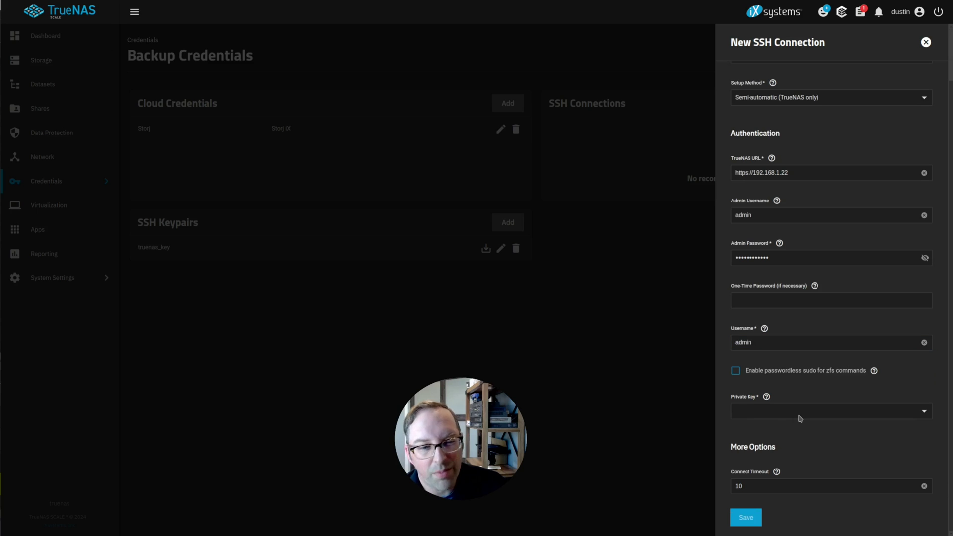
left_click(800, 419)
left_click(763, 448)
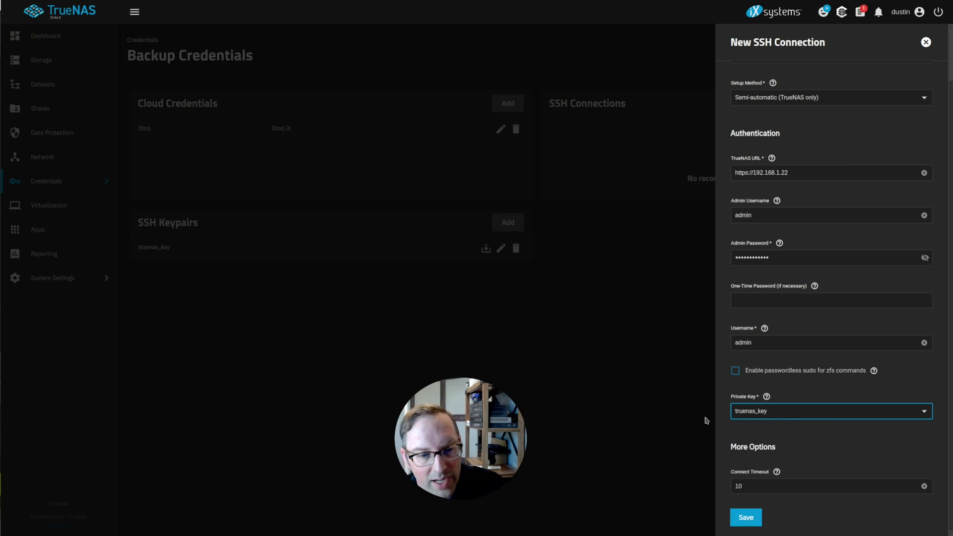
left_click(748, 519)
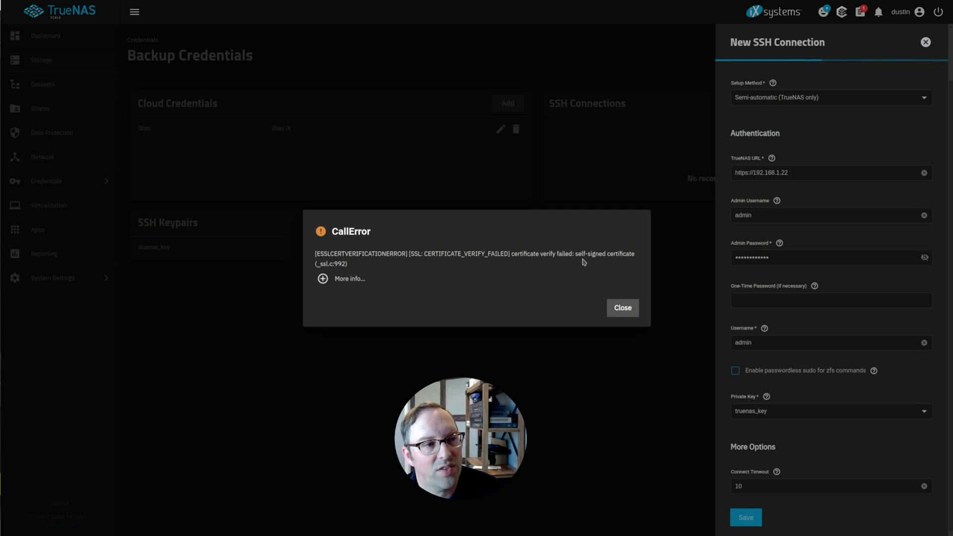
Dismiss the self-signed certificate error, confirm, and save the SSH connection anyway.
left_click(624, 310)
left_click(414, 294)
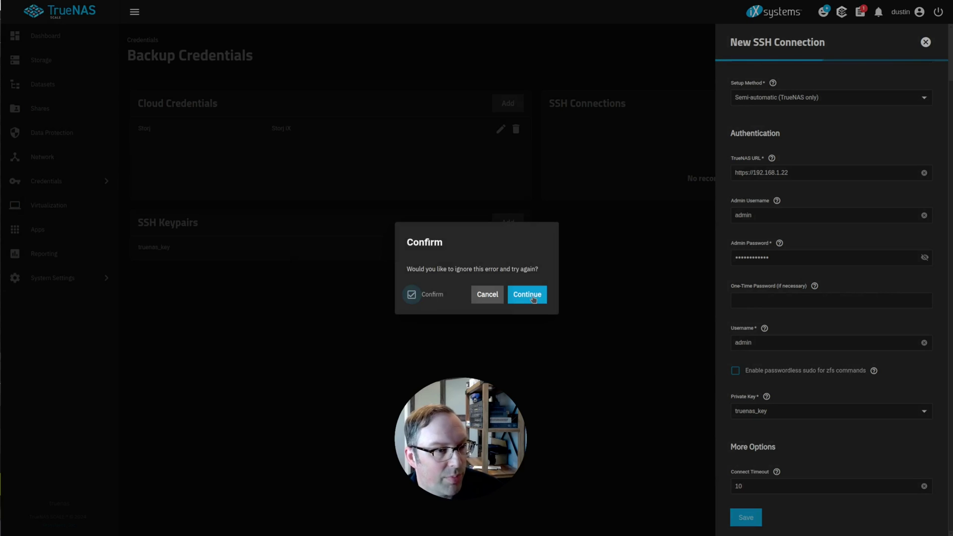
left_click(530, 297)
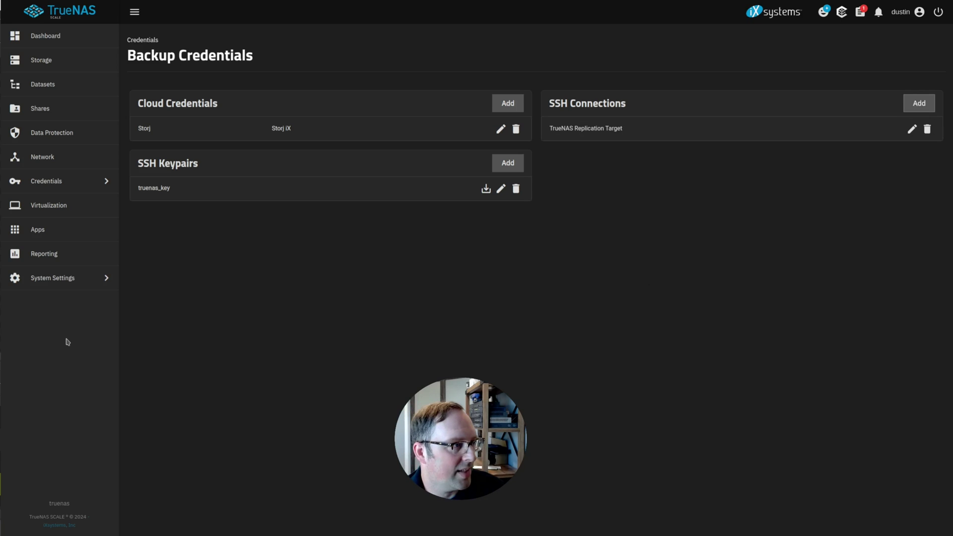
Start a new replication task with source data_pool/nextcloud_data on this system.
left_click(62, 134)
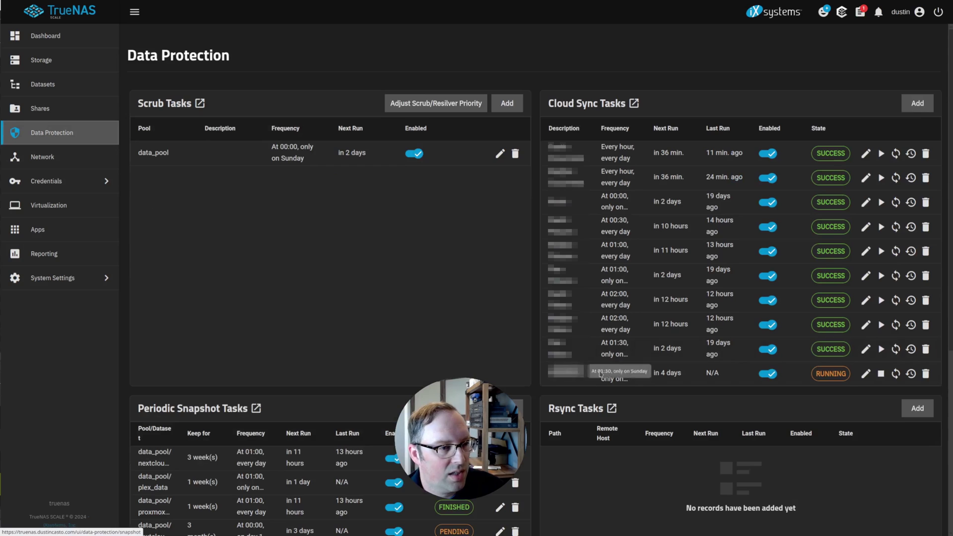
scroll(537, 424, "down", 5)
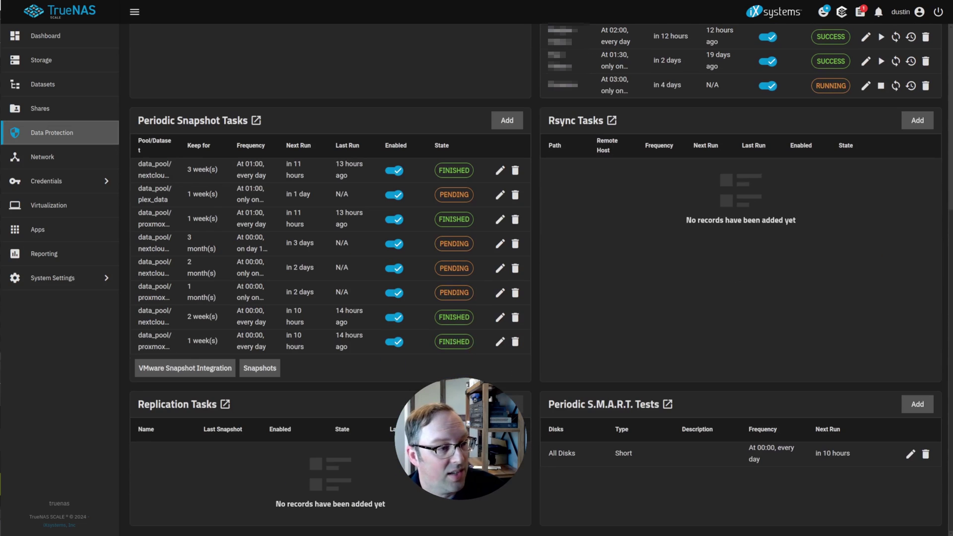
left_click(511, 404)
left_click(723, 178)
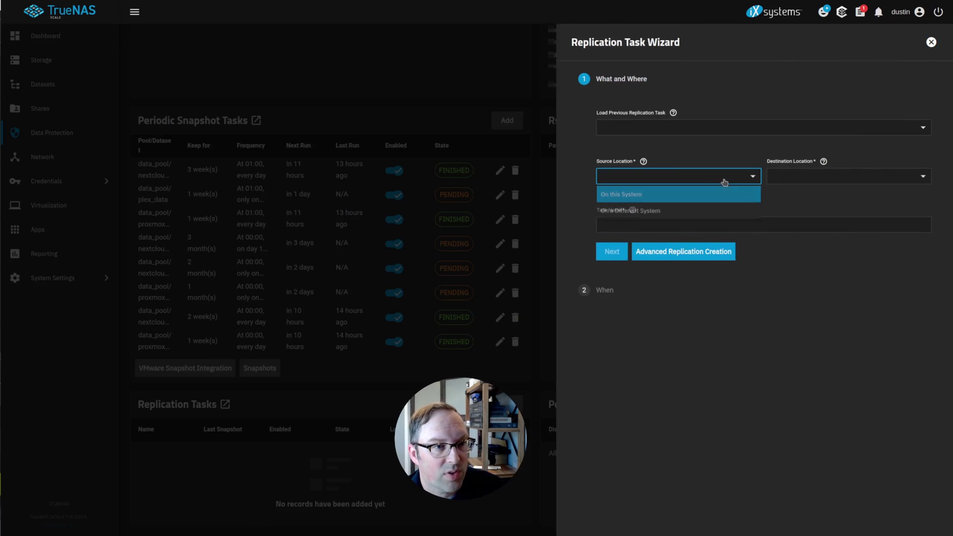
left_click(639, 196)
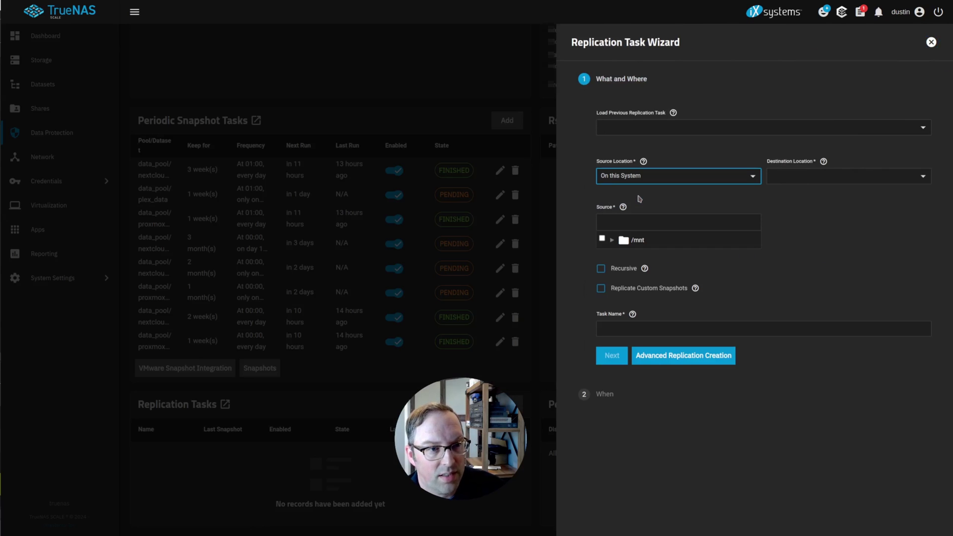
left_click(612, 241)
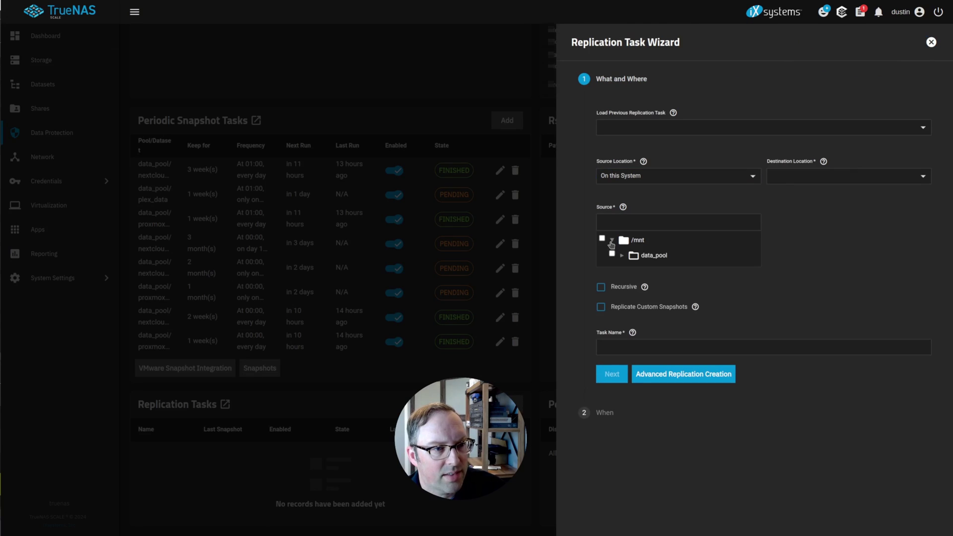
left_click(621, 256)
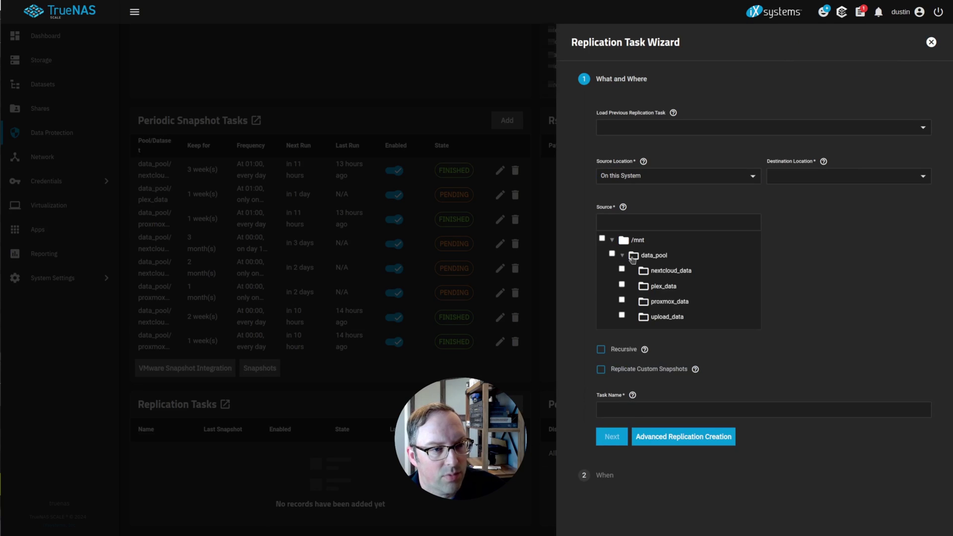
left_click(621, 270)
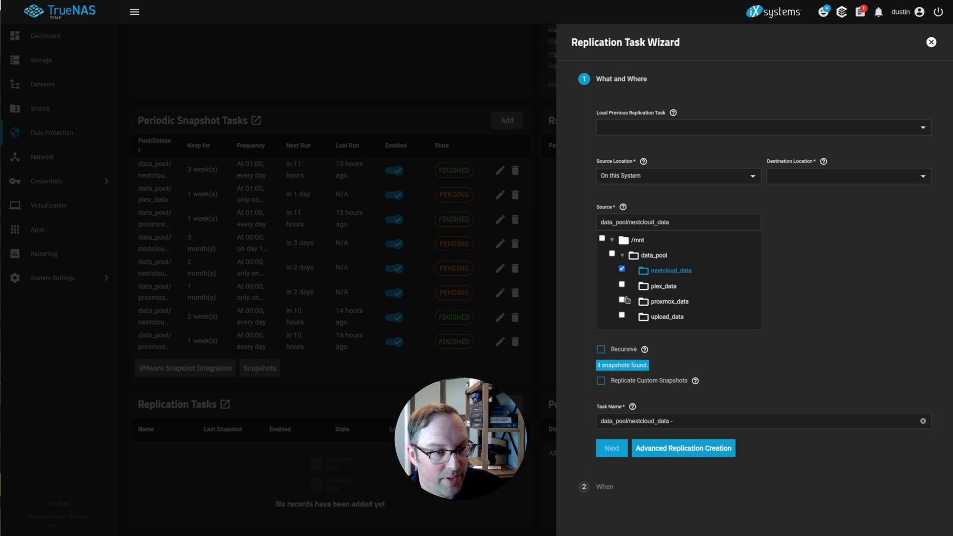
Send it to replication-pool on a different system via TrueNAS Replication Target, using sudo.
left_click(865, 180)
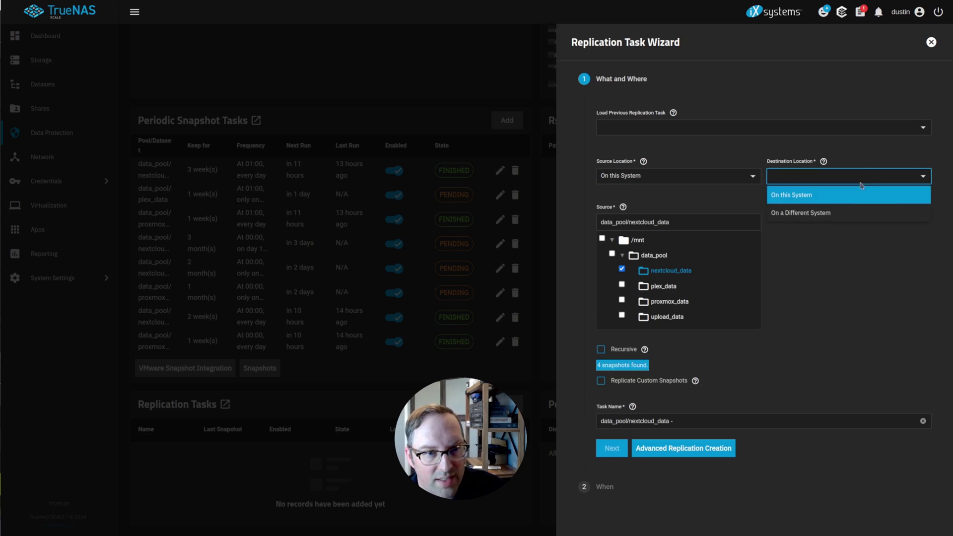
left_click(828, 217)
left_click(828, 218)
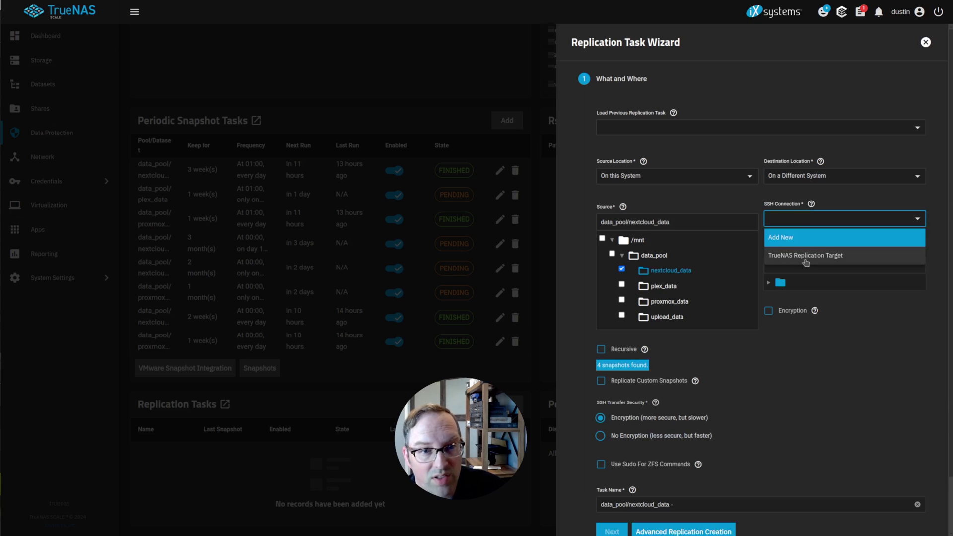
left_click(831, 256)
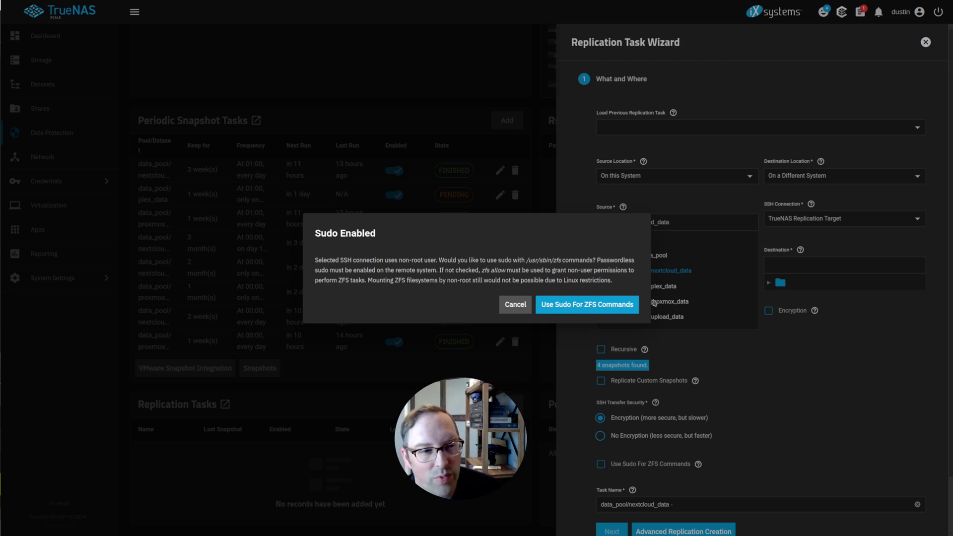
left_click(589, 312)
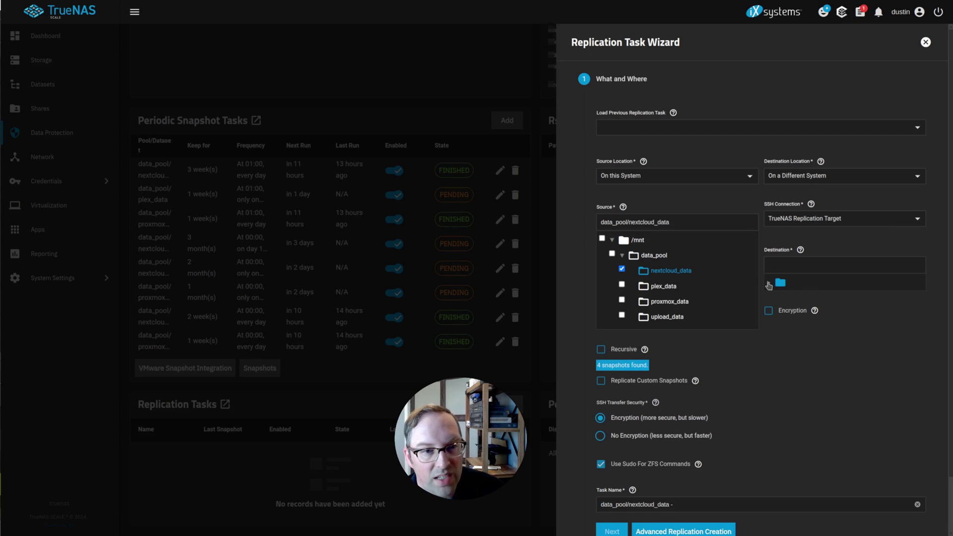
left_click(769, 283)
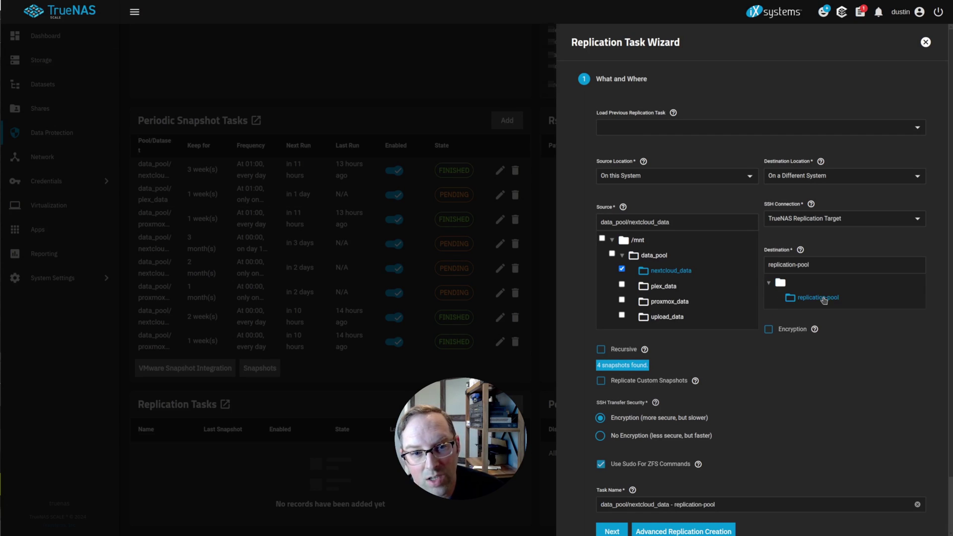
left_click(823, 298)
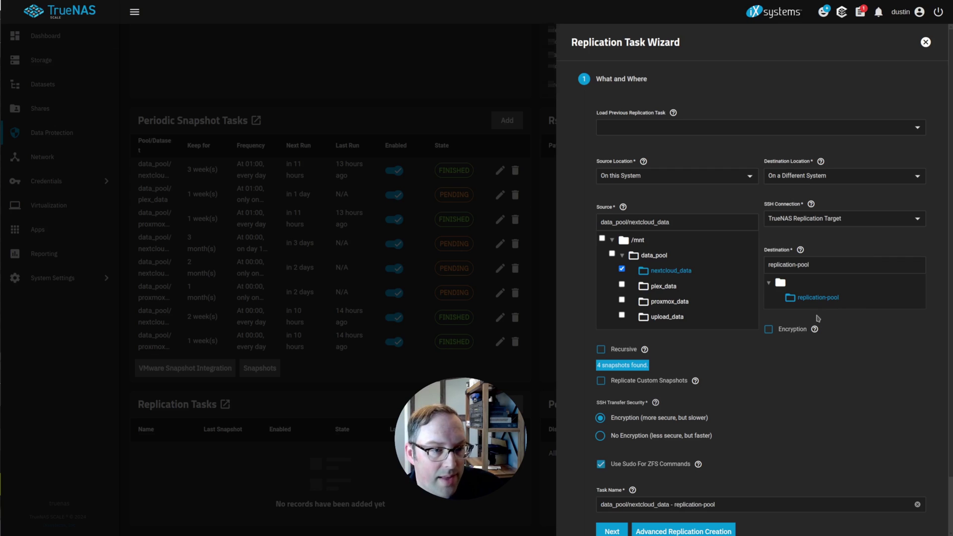
Set SSH Transfer Security to No Encryption and advance to the When scheduling step.
scroll(810, 328, "down", 2)
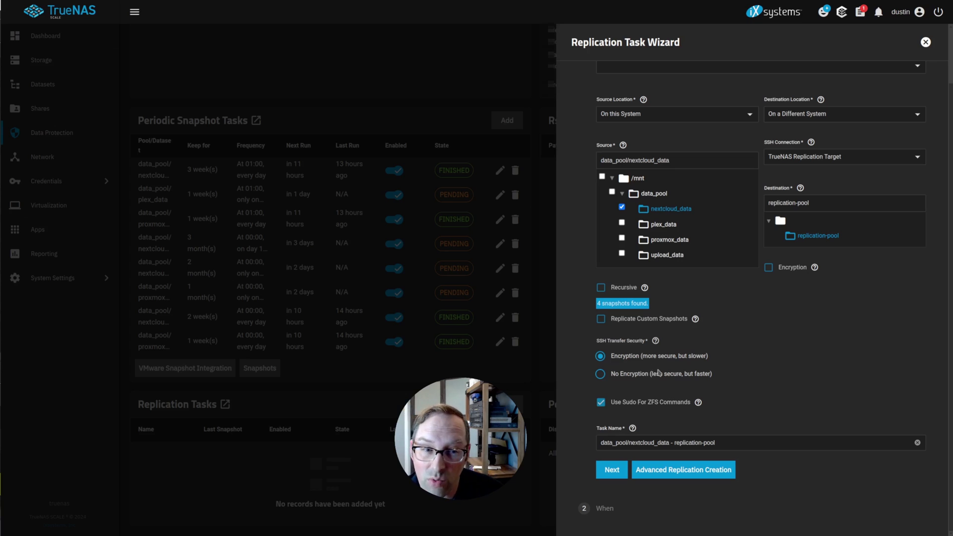
left_click(620, 381)
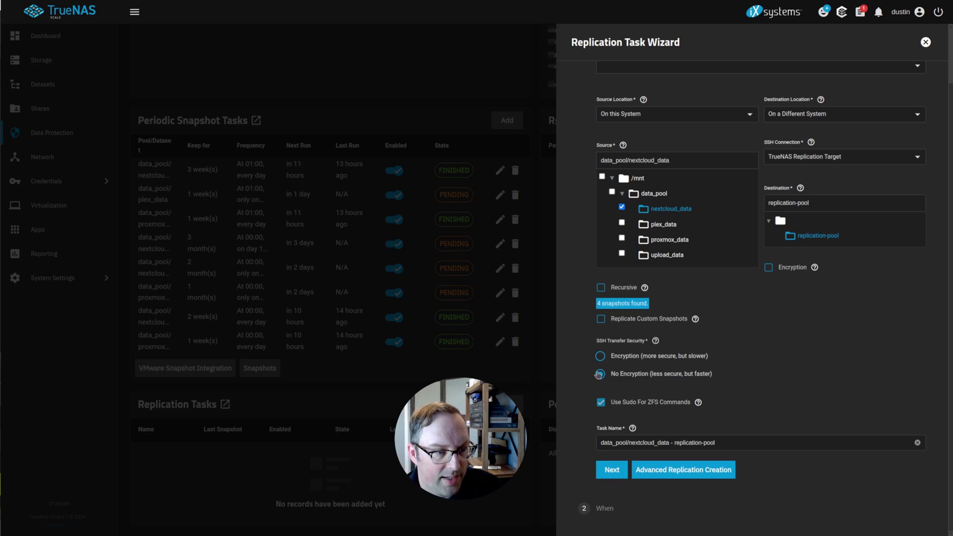
left_click(626, 445)
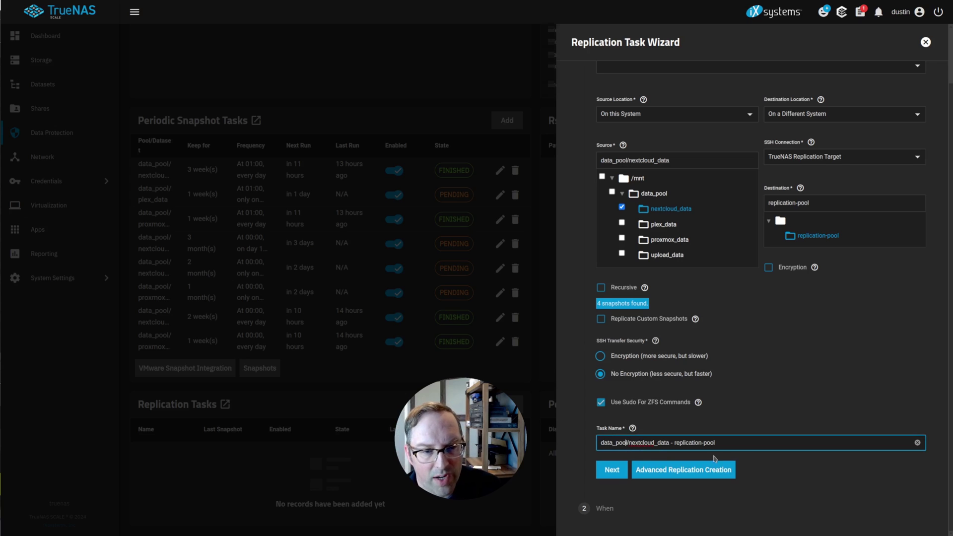
left_click(612, 470)
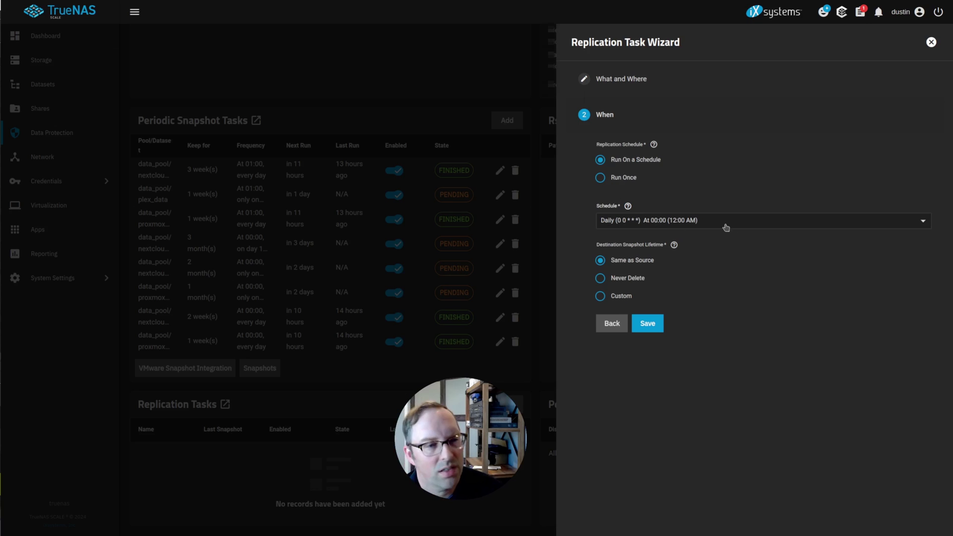
Save the replication task, run it immediately, and check its job in the Jobs list.
left_click(653, 324)
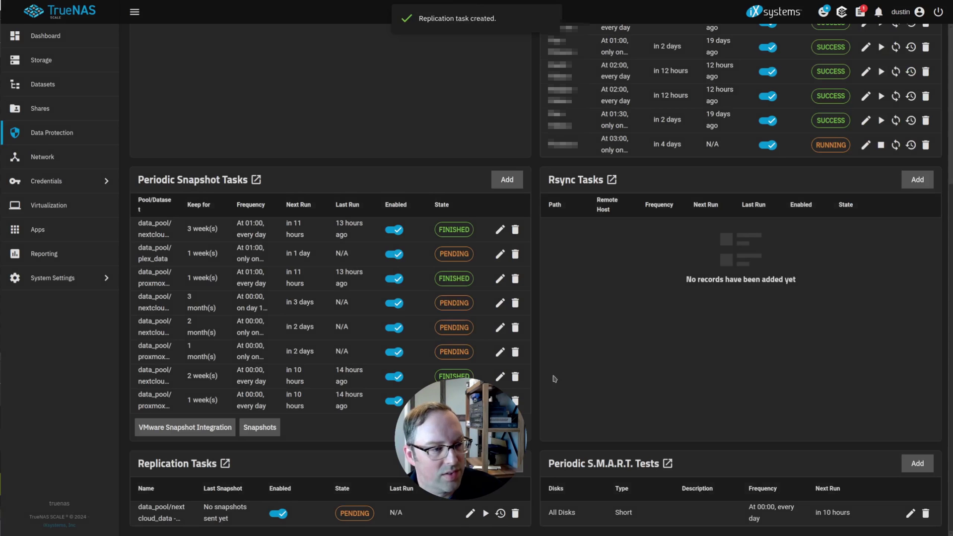
left_click(486, 514)
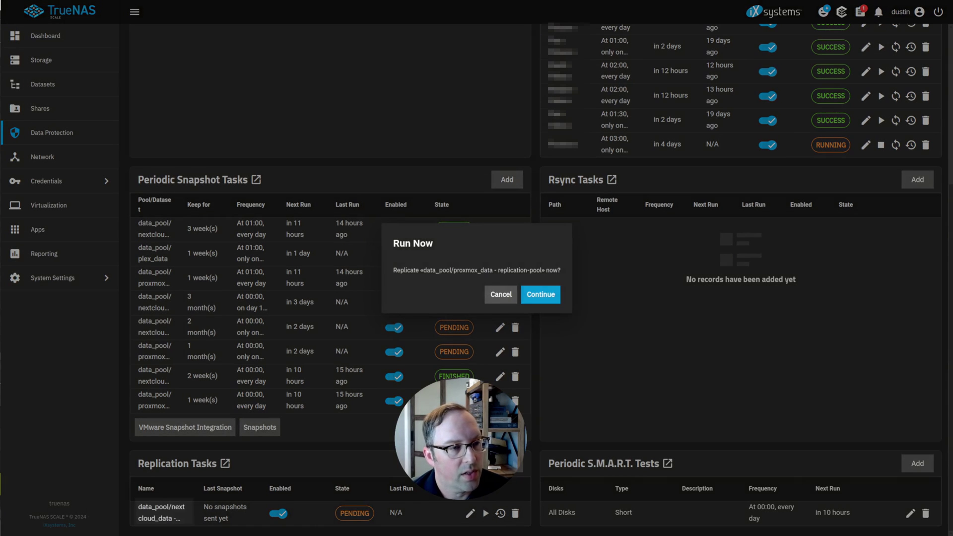
left_click(541, 295)
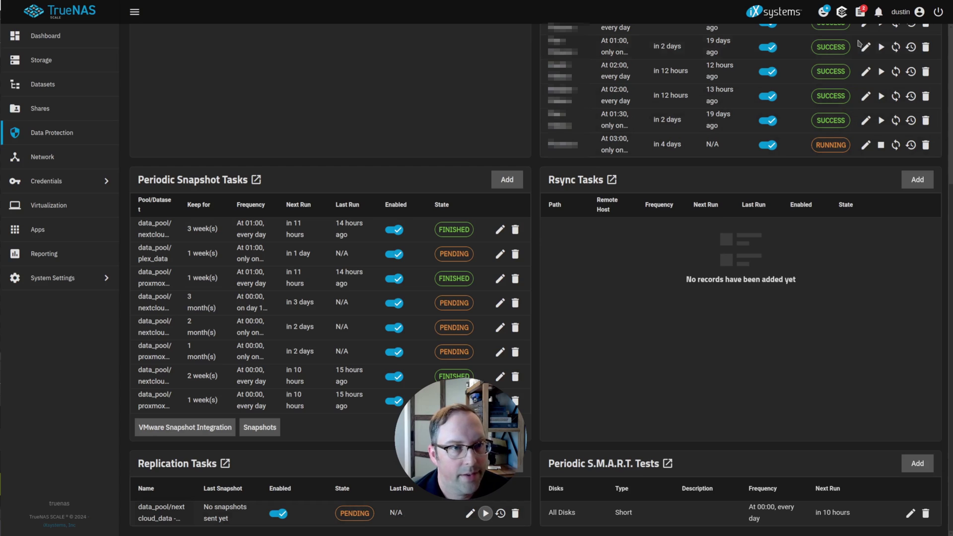
left_click(861, 14)
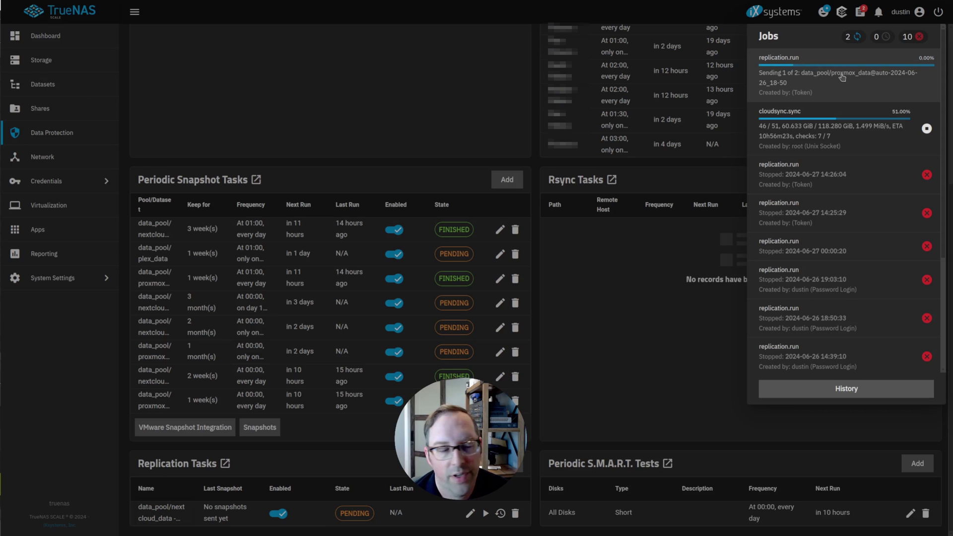
left_click(634, 334)
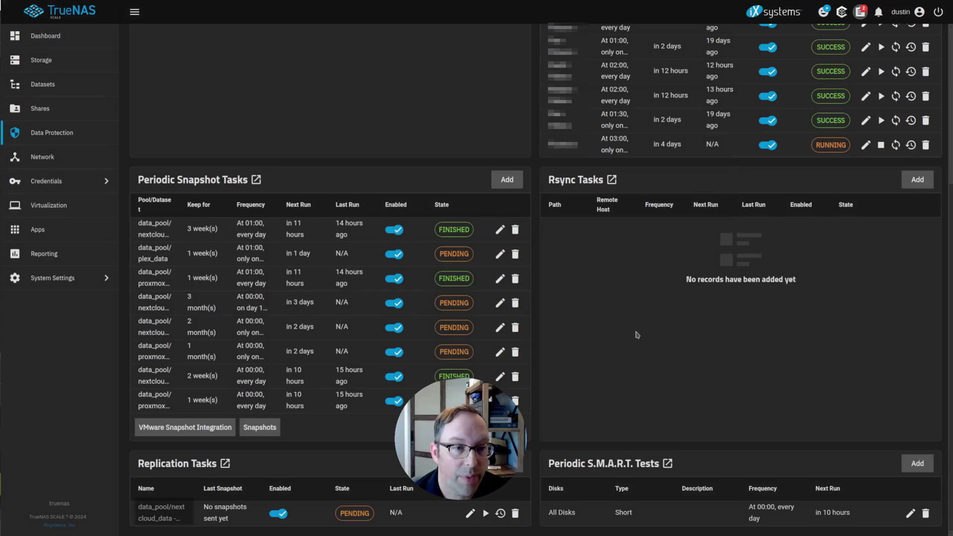